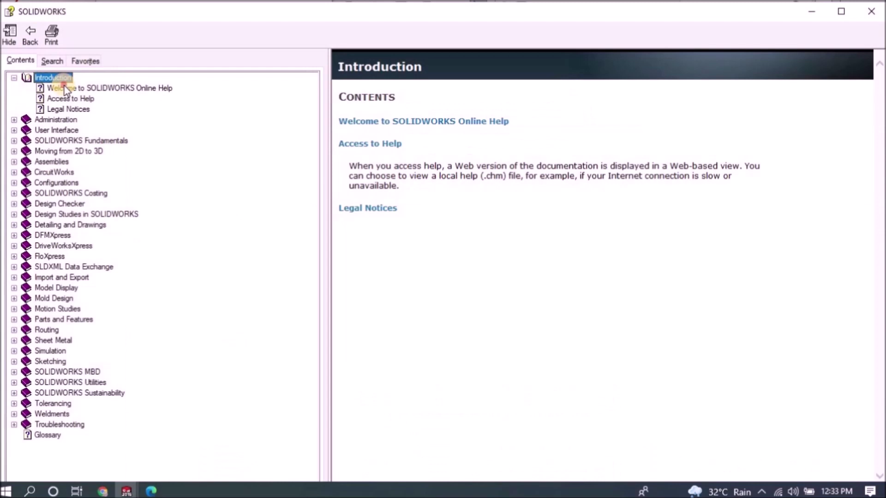
# Open the Welcome to SOLIDWORKS Online Help topic from the help Contents tree
pyautogui.click(64, 89)
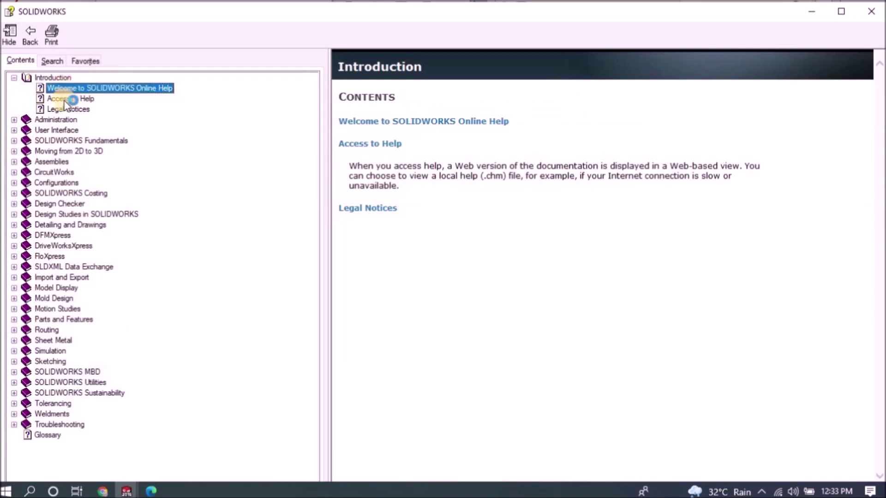
# Browse Access to Help and Legal Notices, then pick the Administration section's Installation and Administration Guide
pyautogui.click(64, 99)
pyautogui.click(65, 109)
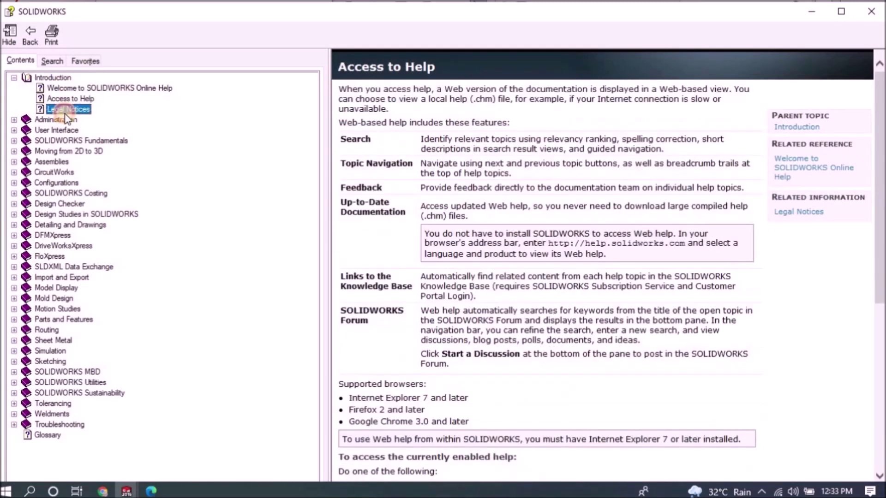
pyautogui.click(14, 120)
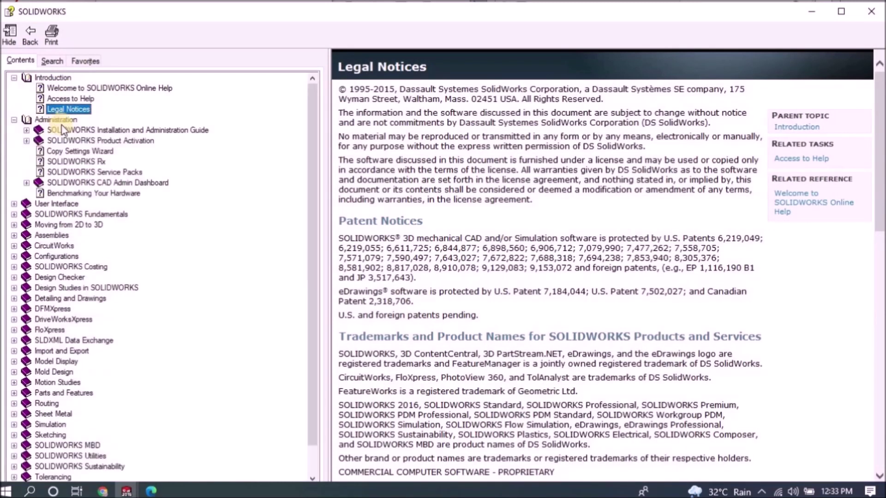
pyautogui.click(53, 120)
pyautogui.click(74, 131)
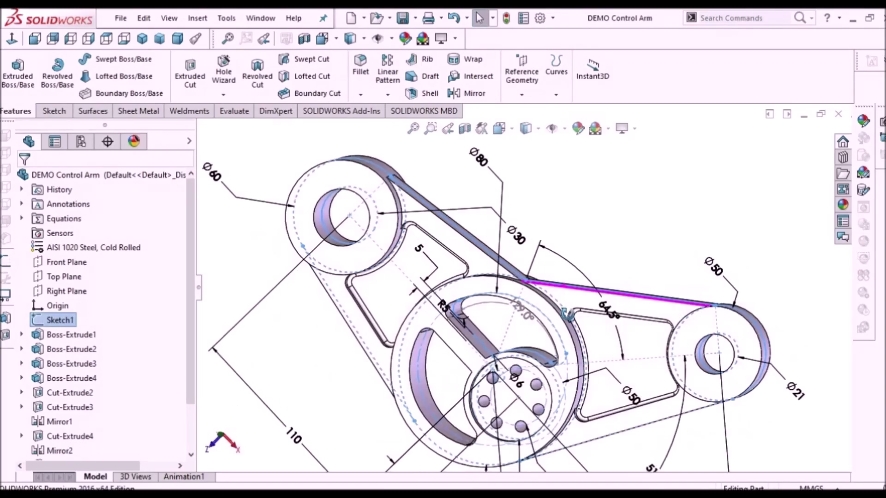
# Orbit the DEMO Control Arm, deselect Sketch1 to hide its dimensions, then orbit the Boundary Surface
pyautogui.moveTo(622, 224); pyautogui.dragTo(601, 219, button='middle')
pyautogui.click(601, 219)
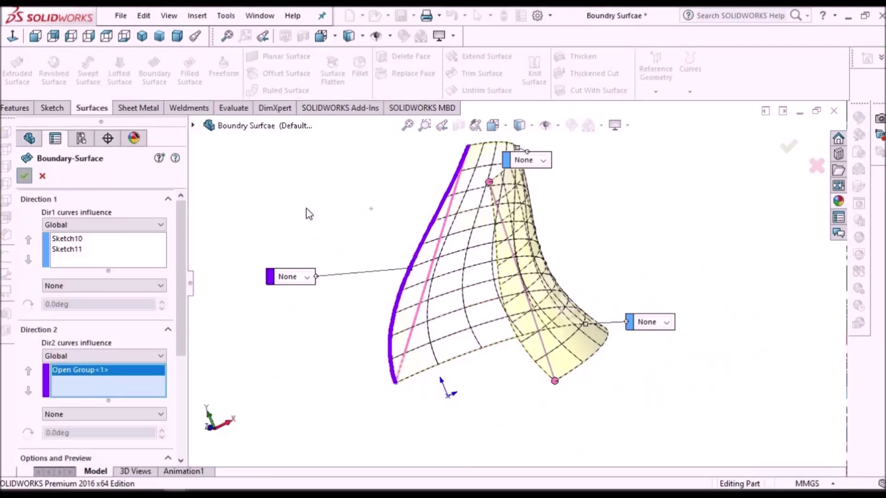
pyautogui.press('Return')
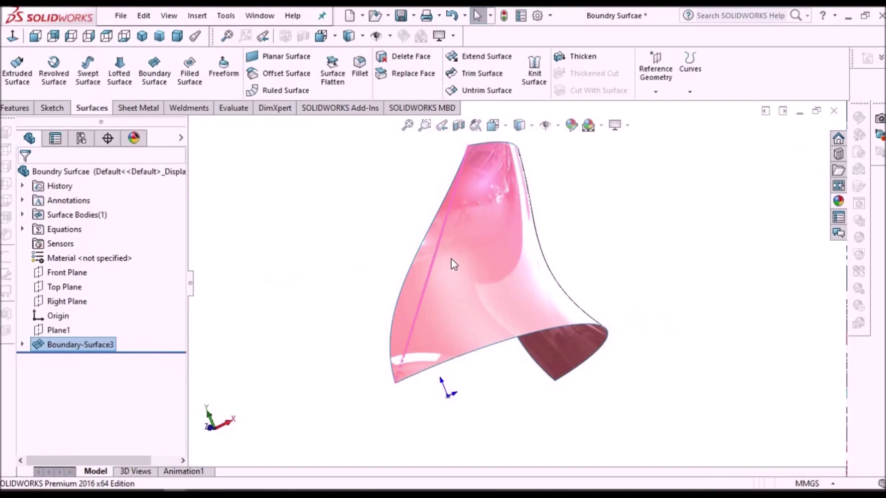
pyautogui.moveTo(480, 266); pyautogui.dragTo(467, 296, button='middle')
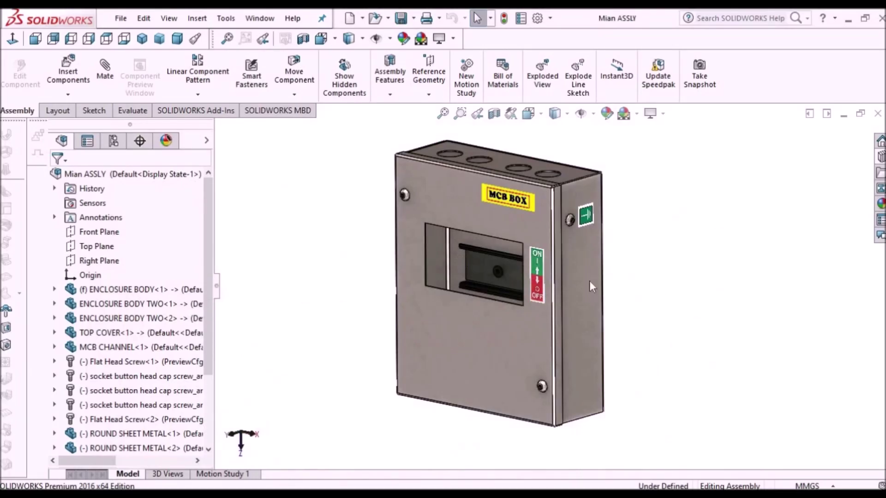
# Scroll Desc 2.pdf to the MCB - ENCLOSURE sheet-metal assembly page
pyautogui.scroll(3, 589, 281)
pyautogui.scroll(-3, 589, 281)
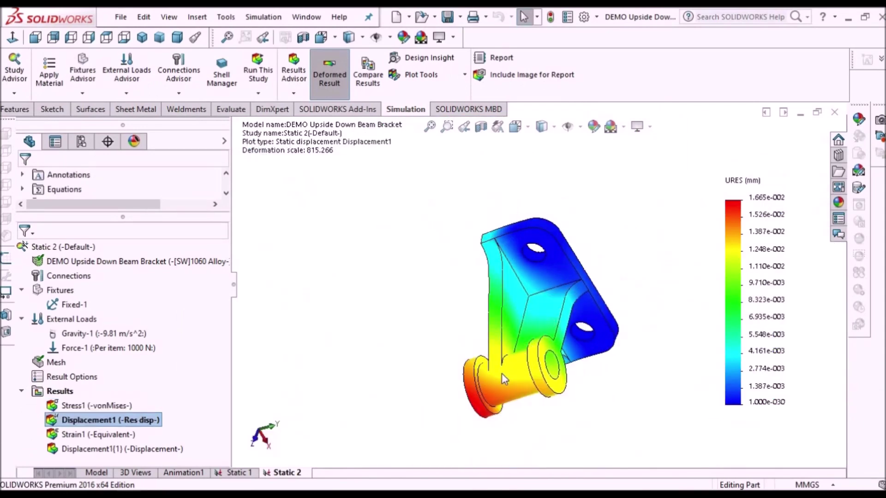
# Orbit the displacement-plot, dimpled cylinder and wave surface previews, dismissing the Thicken1 shortcut menu
pyautogui.moveTo(502, 372); pyautogui.dragTo(552, 424, button='middle')
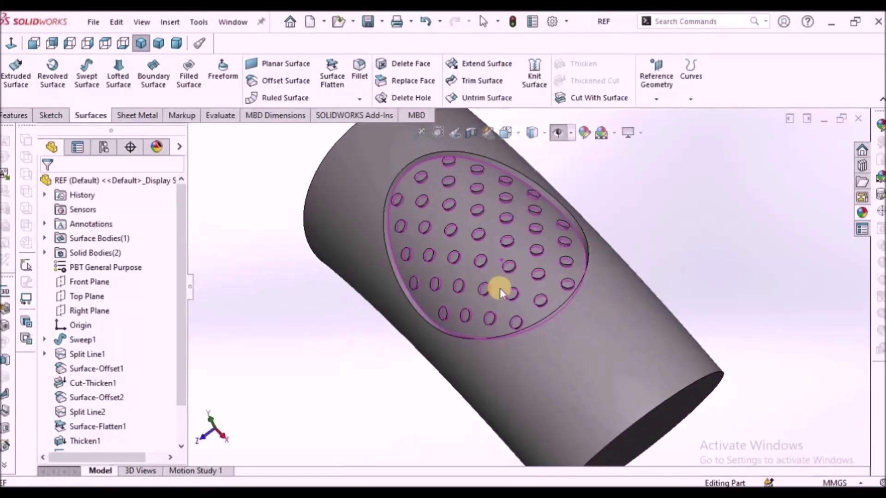
pyautogui.moveTo(500, 288); pyautogui.dragTo(580, 277, button='middle')
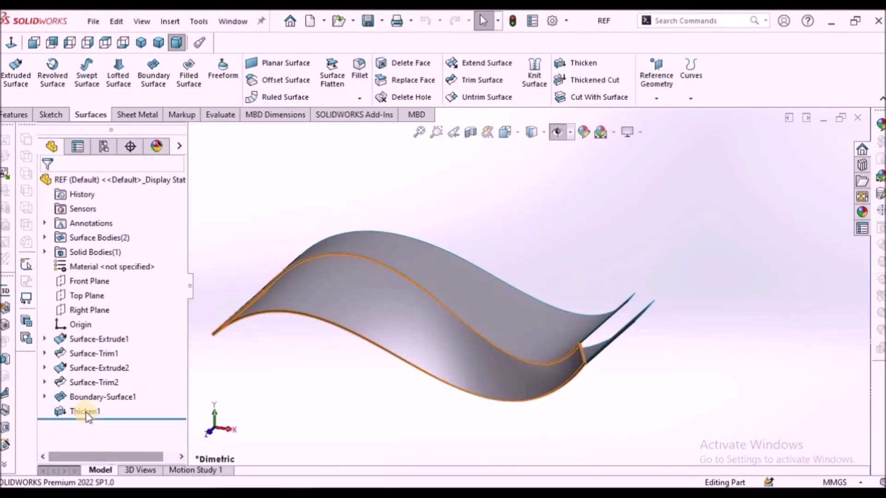
pyautogui.rightClick(86, 414)
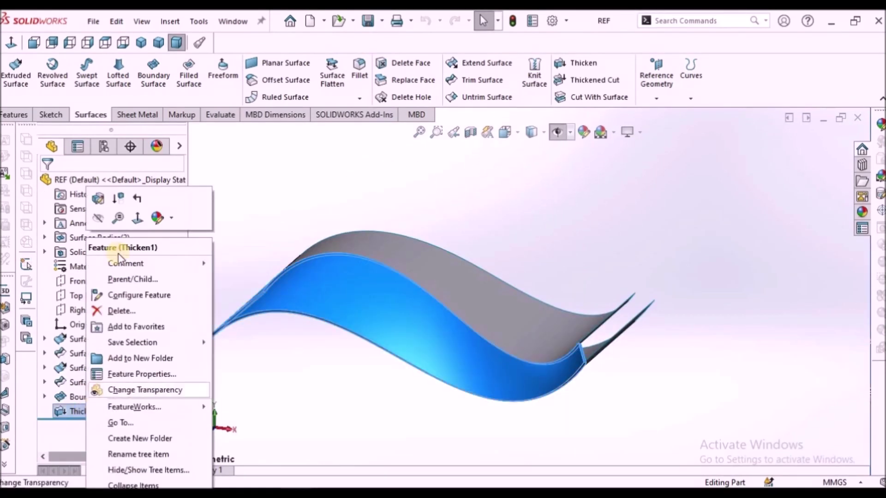
pyautogui.click(285, 213)
pyautogui.moveTo(388, 203); pyautogui.dragTo(483, 290, button='middle')
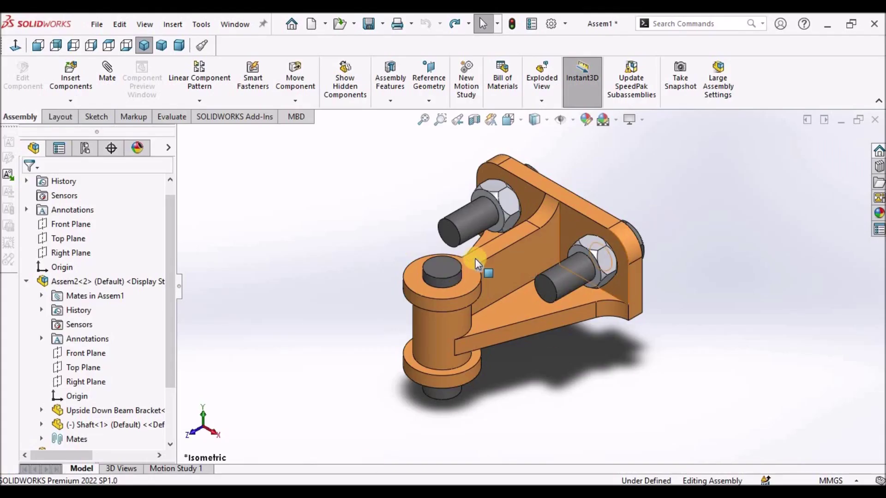
# Orbit the bracket assembly and start a Right Plane section view of it
pyautogui.moveTo(545, 273); pyautogui.dragTo(245, 267, button='middle')
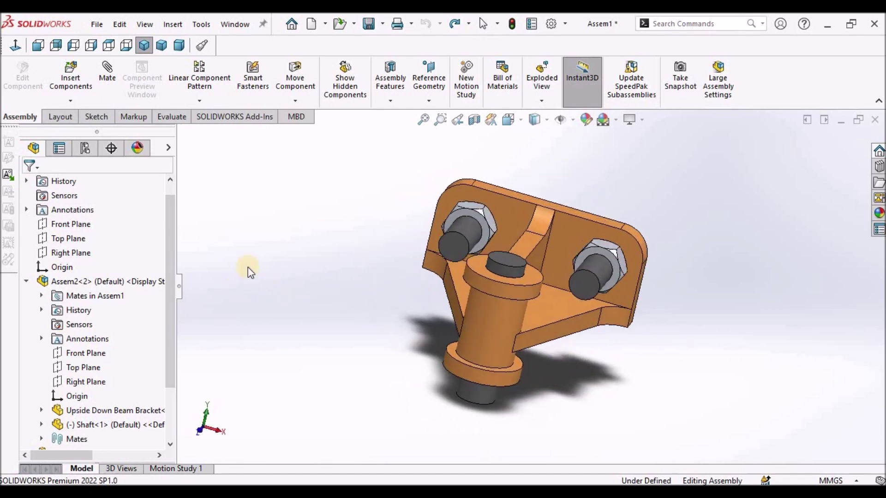
pyautogui.click(475, 119)
pyautogui.moveTo(590, 250); pyautogui.dragTo(79, 221, button='middle')
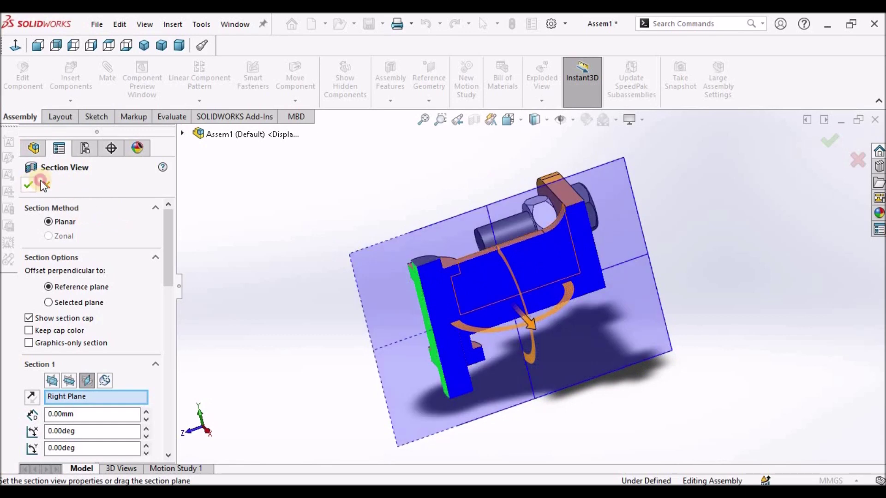
pyautogui.click(43, 184)
pyautogui.click(476, 121)
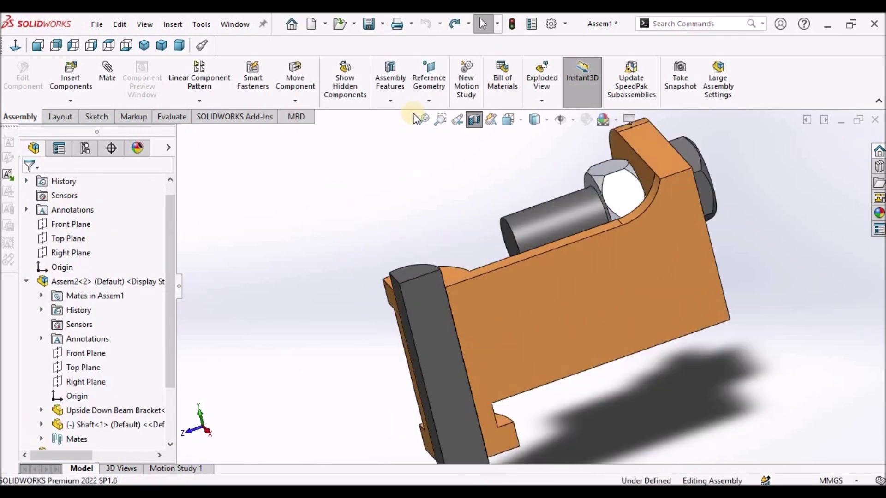
pyautogui.click(475, 121)
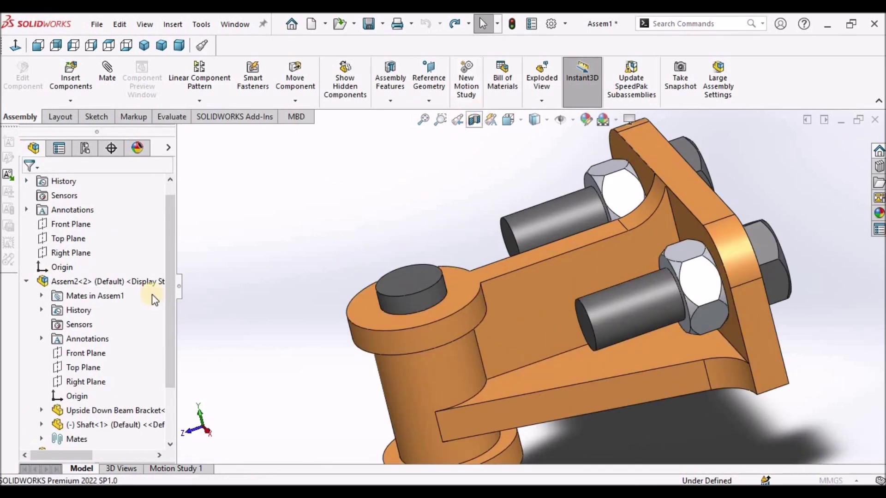
# Uncheck the Front Plane Section 2 and accept the single Right Plane section
pyautogui.scroll(-8, 153, 364)
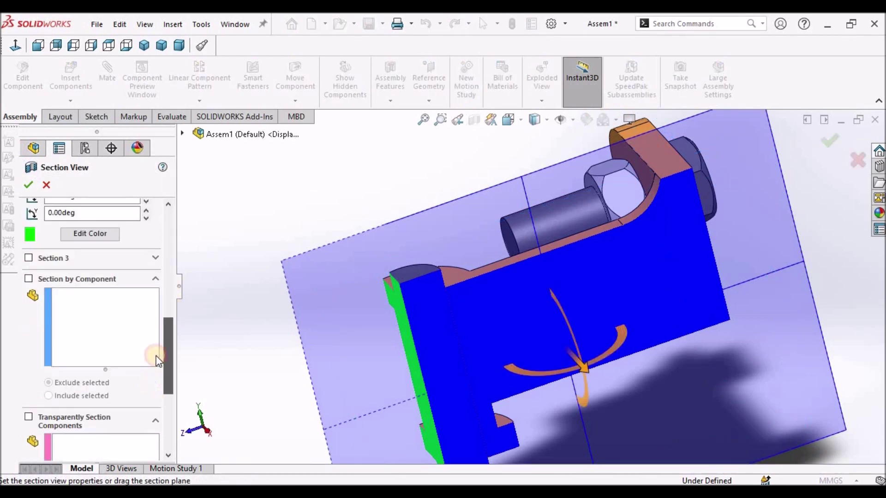
pyautogui.scroll(5, 157, 359)
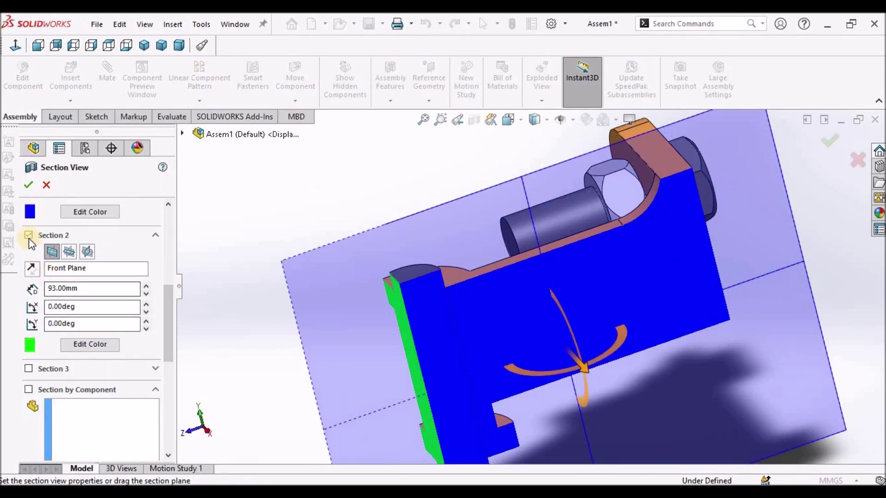
pyautogui.click(28, 235)
pyautogui.click(27, 187)
pyautogui.moveTo(498, 269); pyautogui.dragTo(495, 244, button='middle')
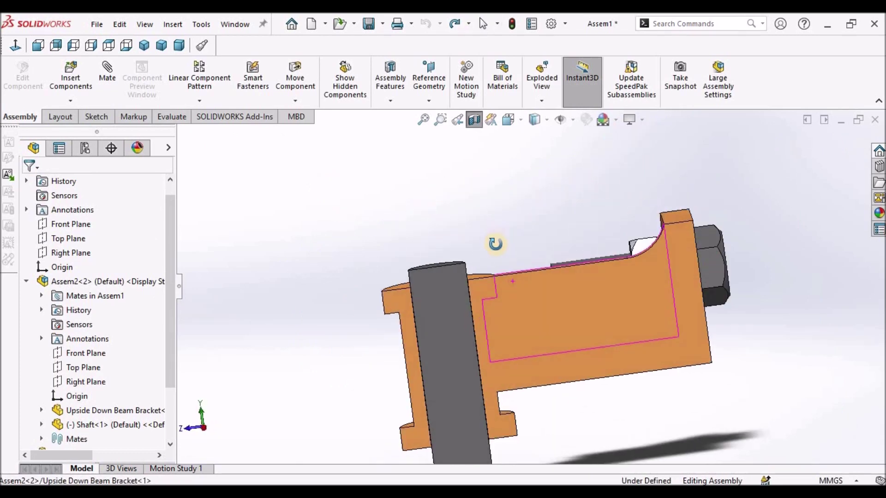
# Show the sectioned assembly in the Right standard view, then bring up the Orientation dialog
pyautogui.scroll(4, 563, 336)
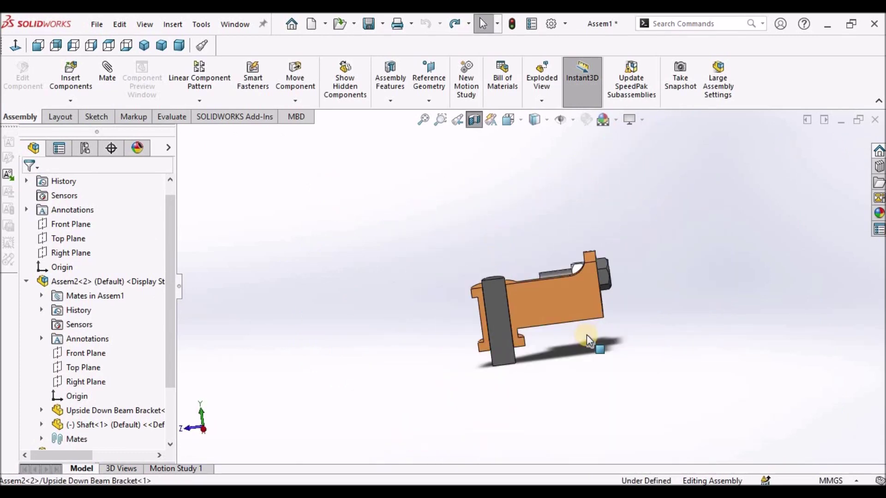
pyautogui.click(92, 45)
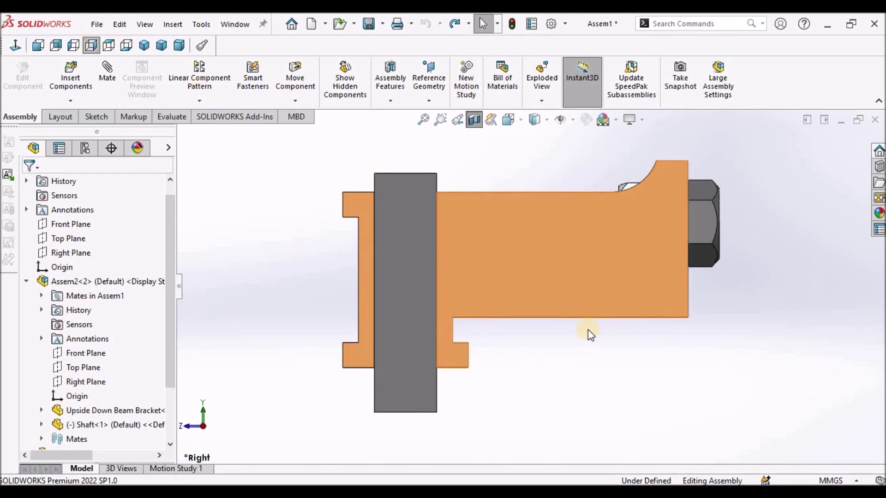
pyautogui.scroll(2, 542, 290)
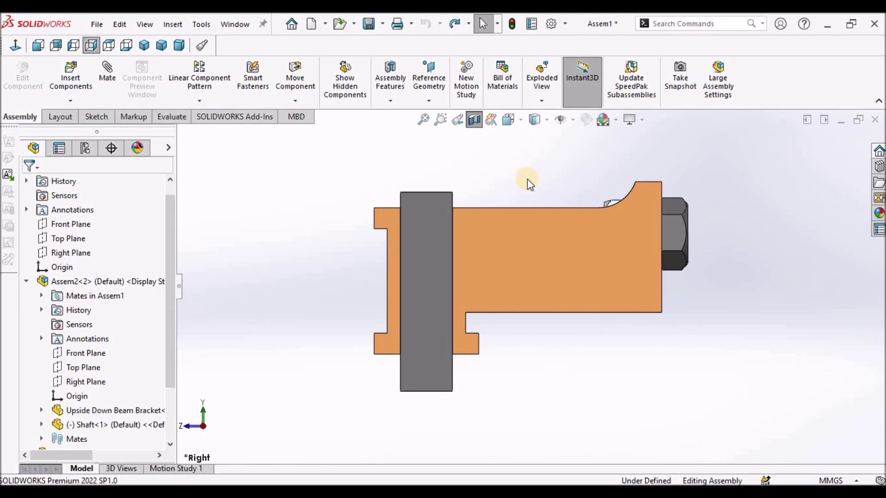
pyautogui.press('space')
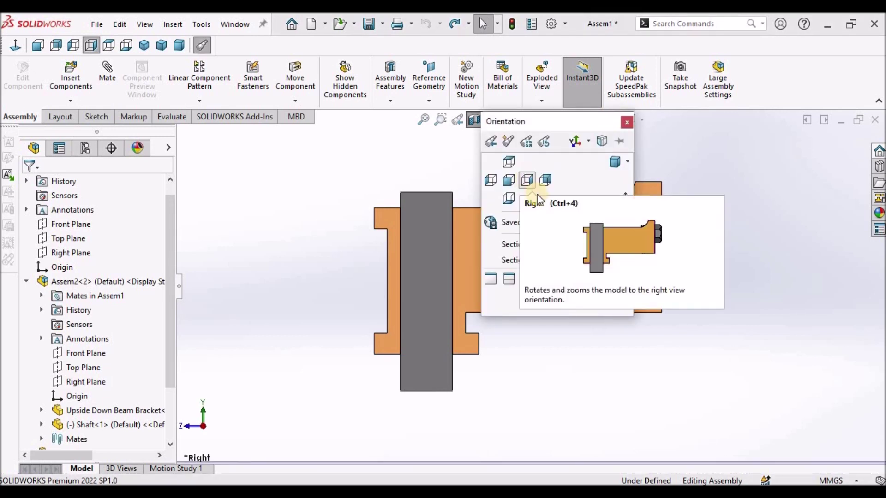
# Switch between saved views SectionView2 and SectionView1, ending on SectionView1
pyautogui.click(537, 259)
pyautogui.click(526, 244)
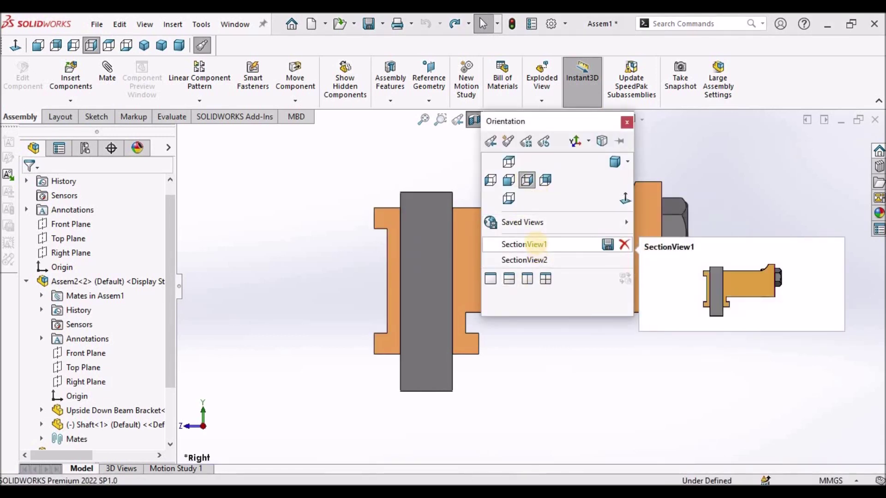
pyautogui.click(536, 244)
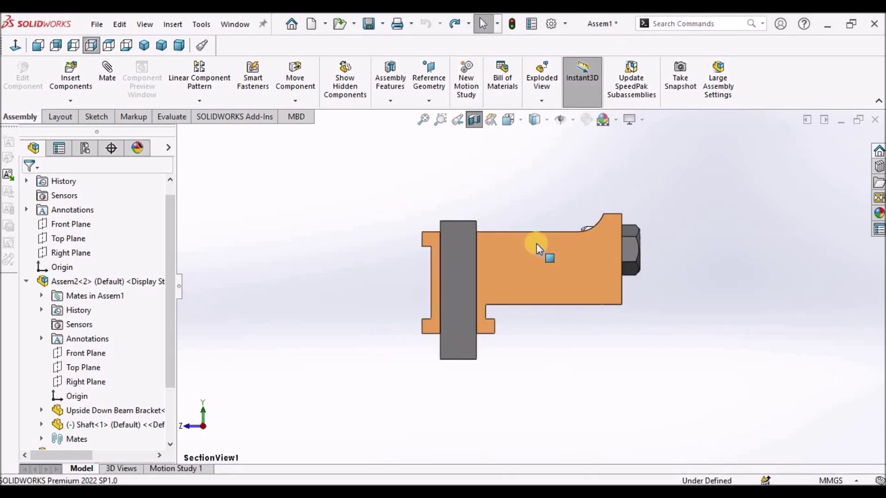
pyautogui.press('space')
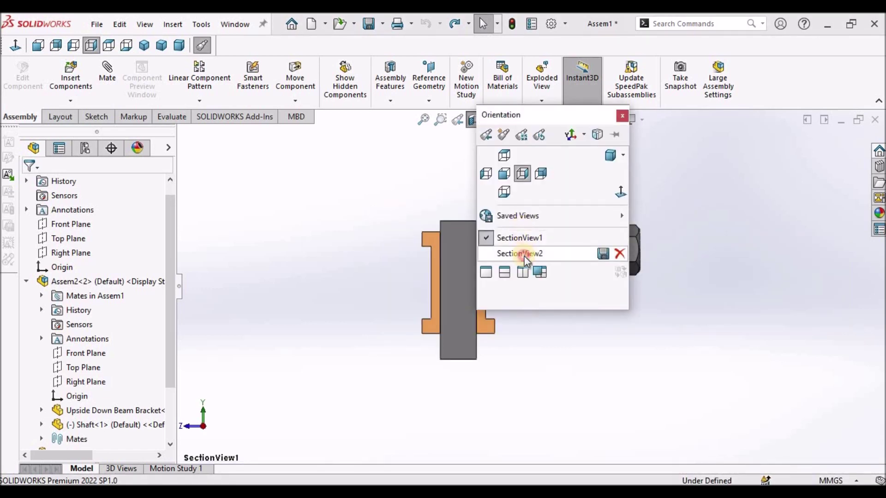
pyautogui.click(527, 253)
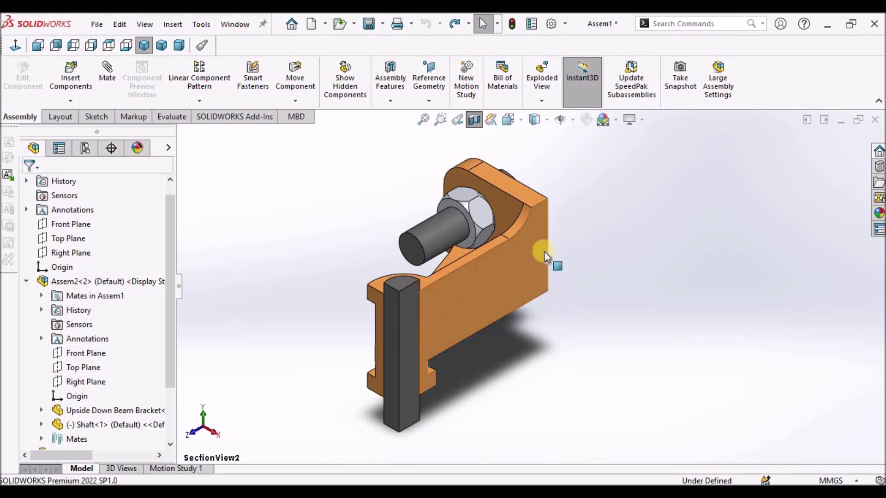
pyautogui.press('space')
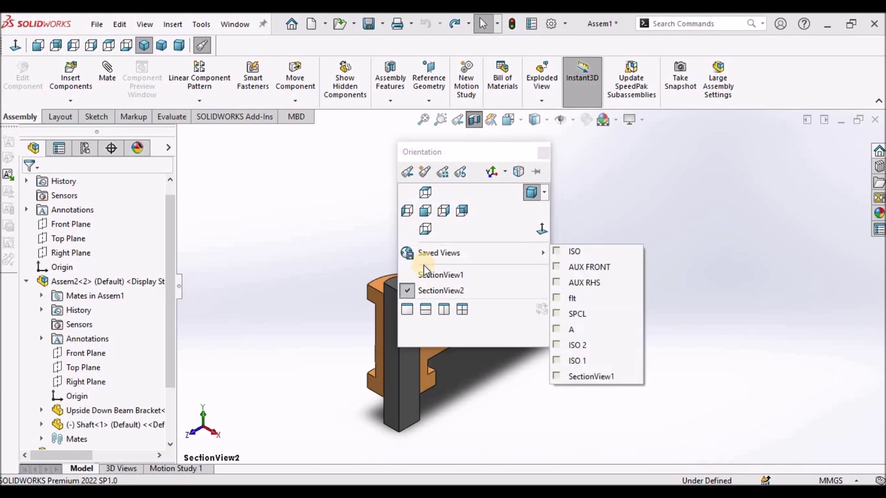
pyautogui.click(426, 274)
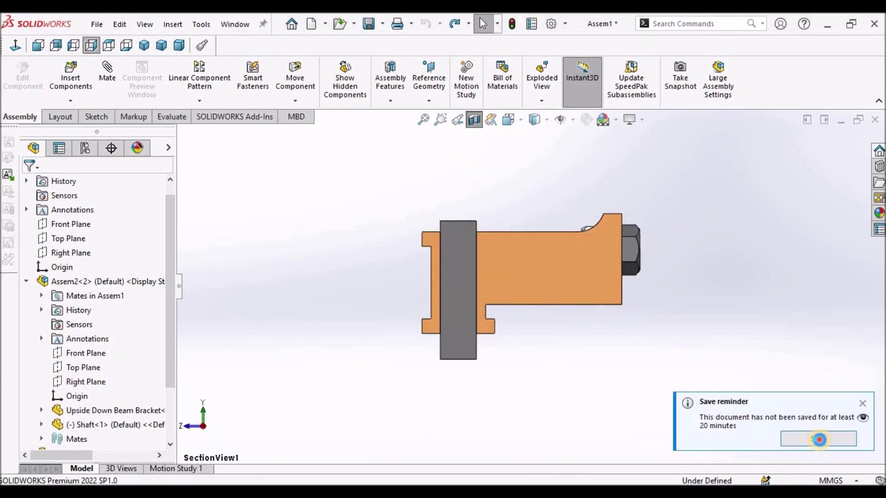
# Save Assem1, turn the section cut off, and delete the SectionView1 saved view
pyautogui.click(818, 439)
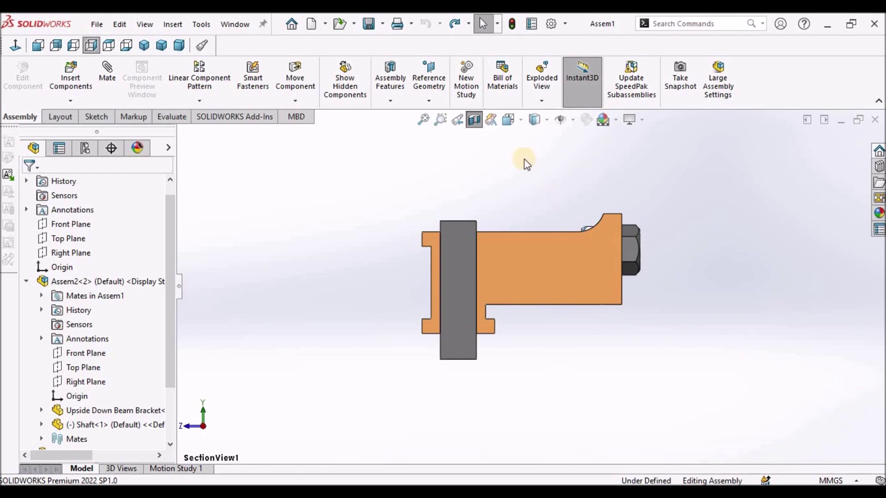
pyautogui.click(474, 119)
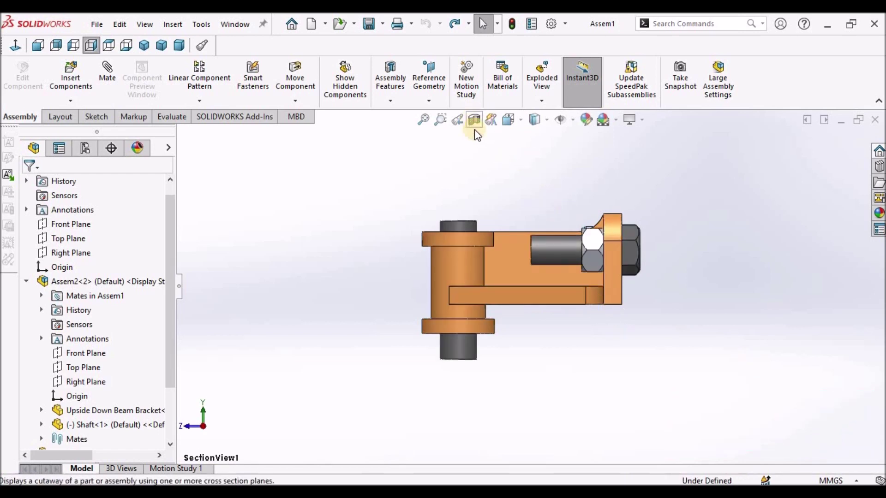
pyautogui.press('space')
pyautogui.click(599, 233)
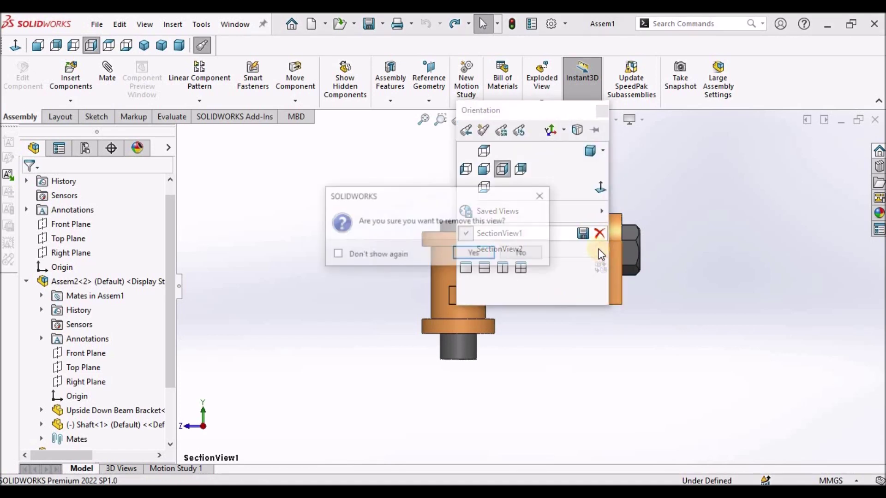
pyautogui.click(462, 254)
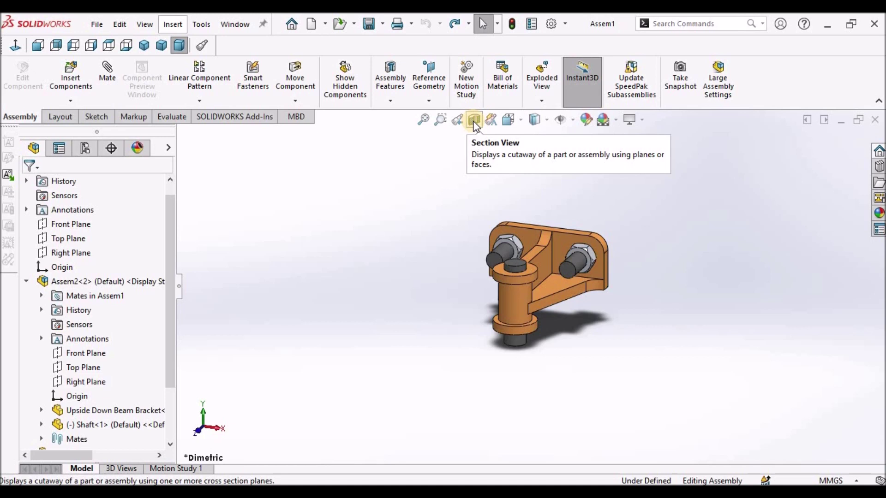
# Start a new section view, trying a Front Plane cut at 41mm and a Top Plane cut at 39mm
pyautogui.click(474, 121)
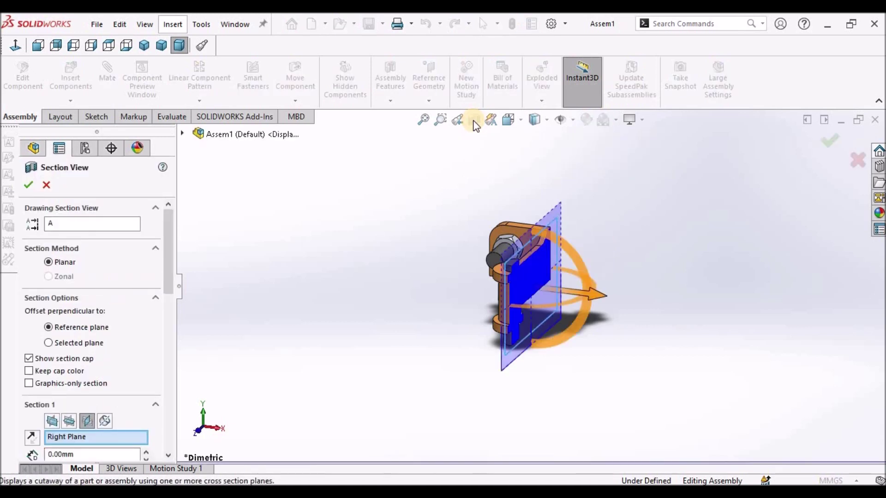
pyautogui.moveTo(484, 289); pyautogui.dragTo(367, 309, button='middle')
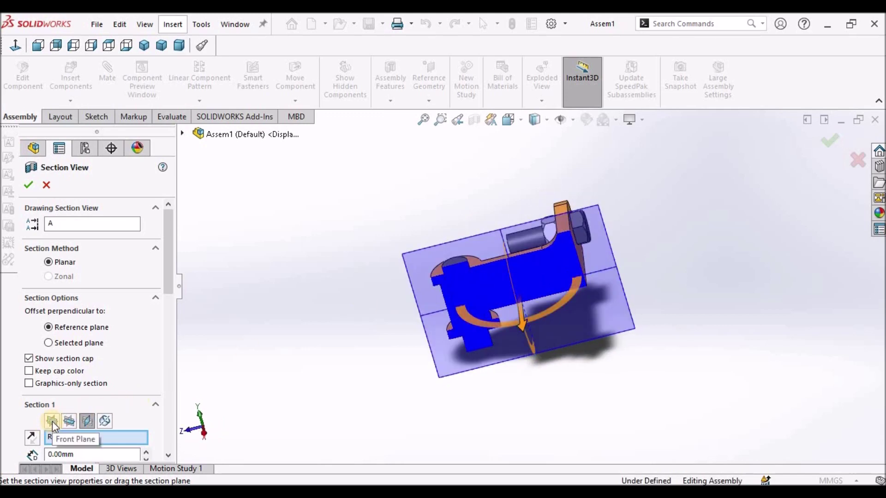
pyautogui.scroll(-2, 494, 323)
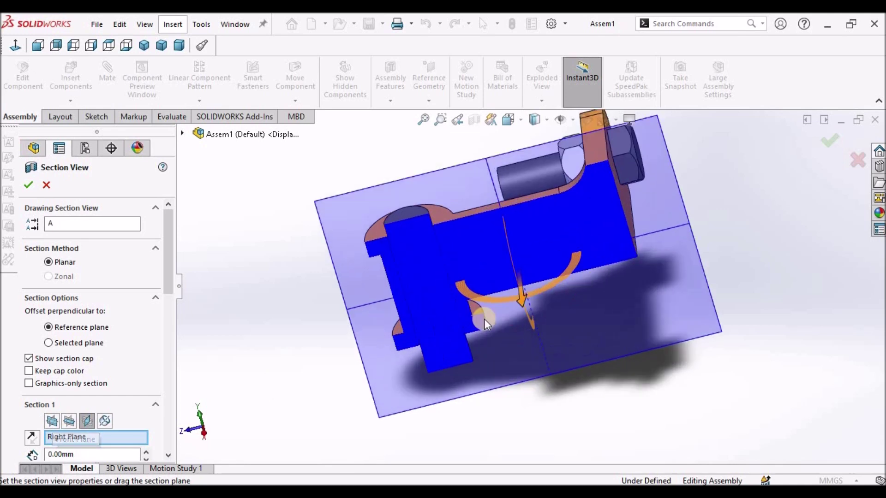
pyautogui.click(52, 422)
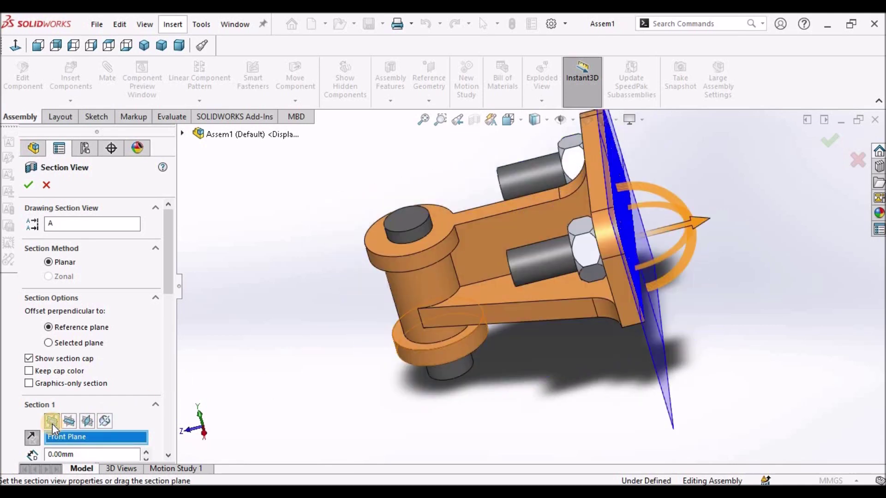
pyautogui.scroll(3, 557, 221)
pyautogui.moveTo(558, 222); pyautogui.dragTo(592, 266, button='middle')
pyautogui.moveTo(592, 266); pyautogui.dragTo(541, 271)
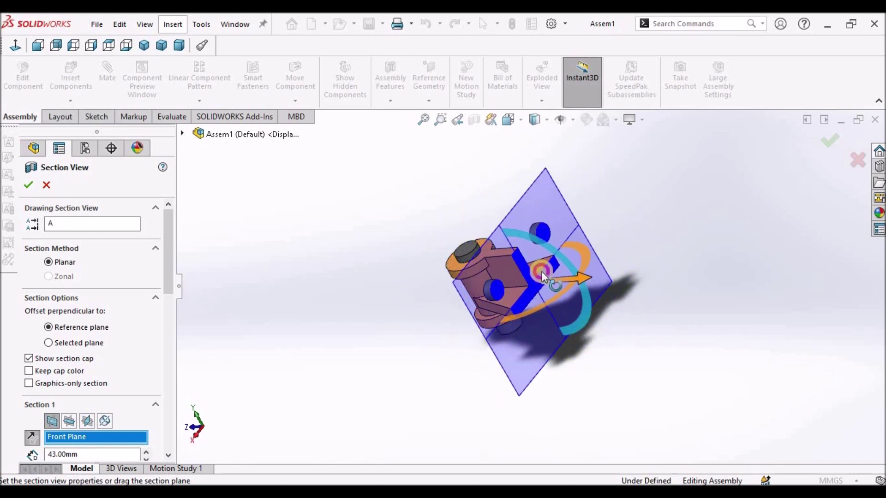
pyautogui.click(69, 421)
pyautogui.moveTo(506, 242); pyautogui.dragTo(476, 200)
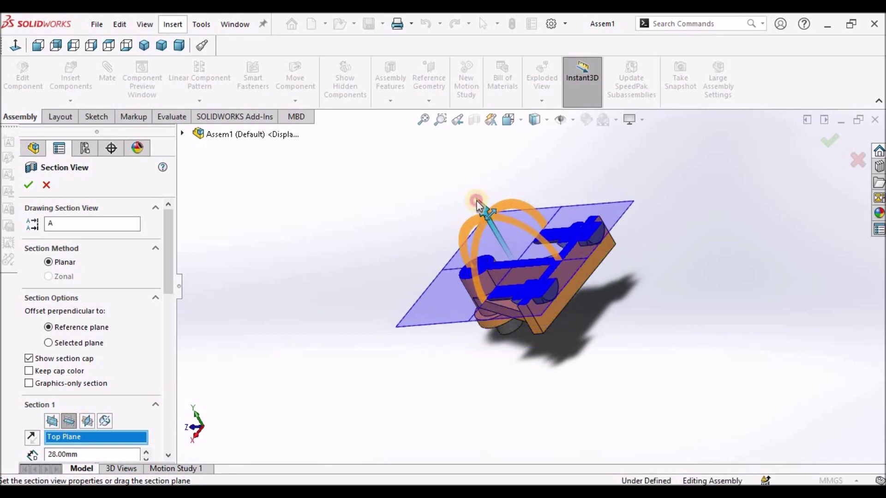
# Cut along the Right Plane, adjusting the offset from 26mm to 12mm to 2.00mm, and accept
pyautogui.click(86, 421)
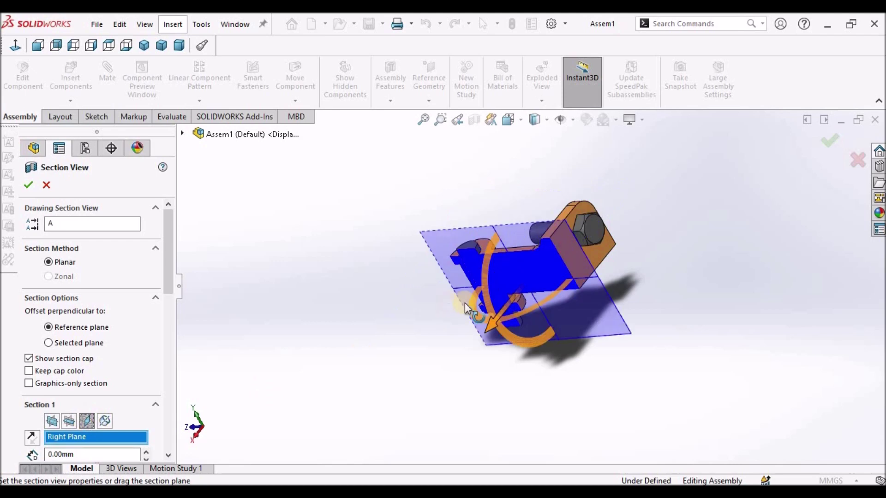
pyautogui.moveTo(536, 290); pyautogui.dragTo(620, 239, button='middle')
pyautogui.scroll(-3, 621, 274)
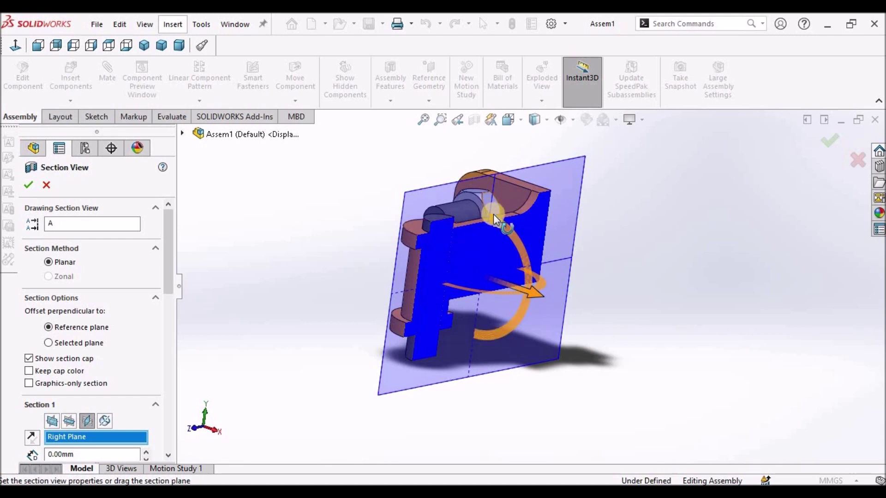
pyautogui.moveTo(524, 292)
pyautogui.mouseDown()
pyautogui.moveTo(609, 329)
pyautogui.moveTo(548, 300)
pyautogui.mouseUp()
pyautogui.click(89, 420)
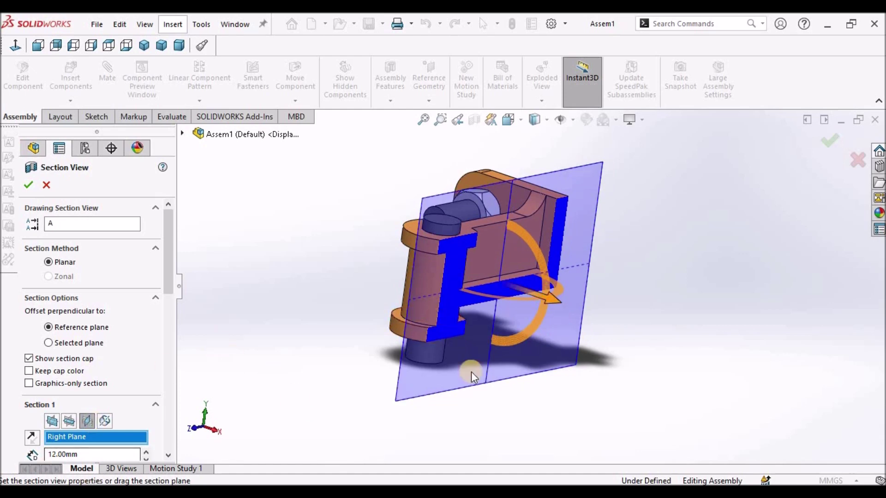
pyautogui.moveTo(613, 318); pyautogui.dragTo(511, 295, button='middle')
pyautogui.moveTo(510, 294); pyautogui.dragTo(506, 285)
pyautogui.click(446, 284)
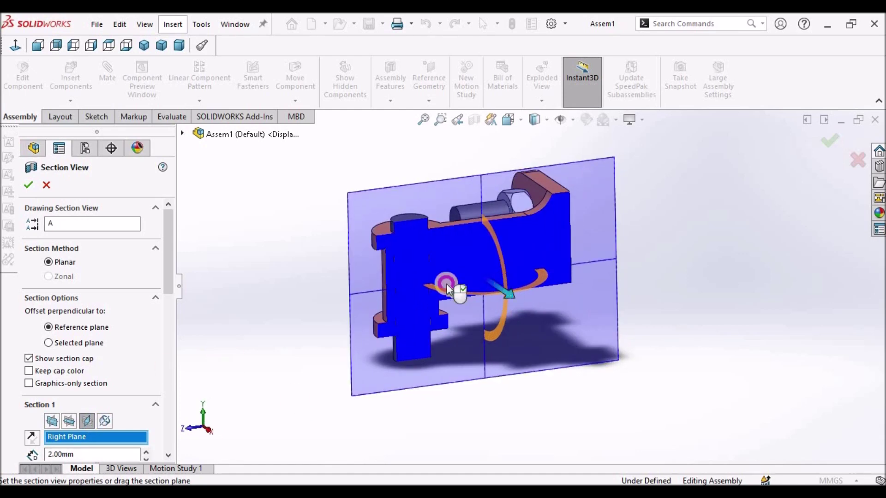
pyautogui.click(29, 185)
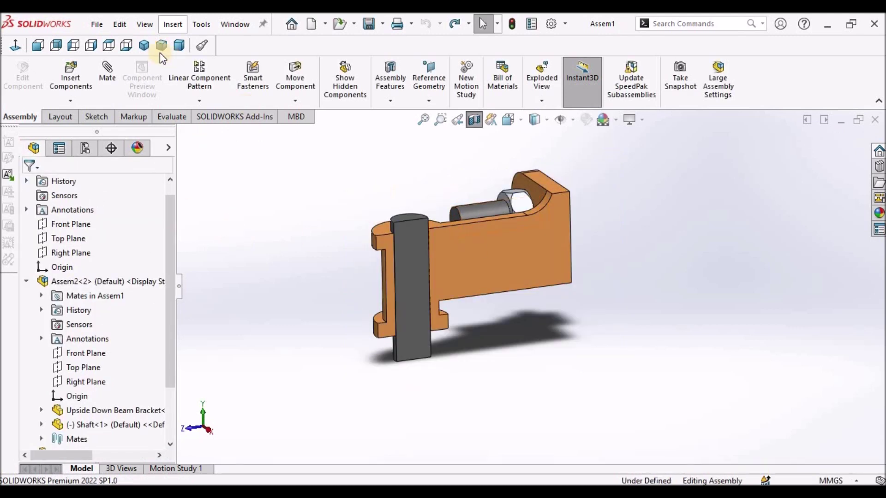
# Save the right-side sectioned view as the named view SectionView1
pyautogui.click(92, 46)
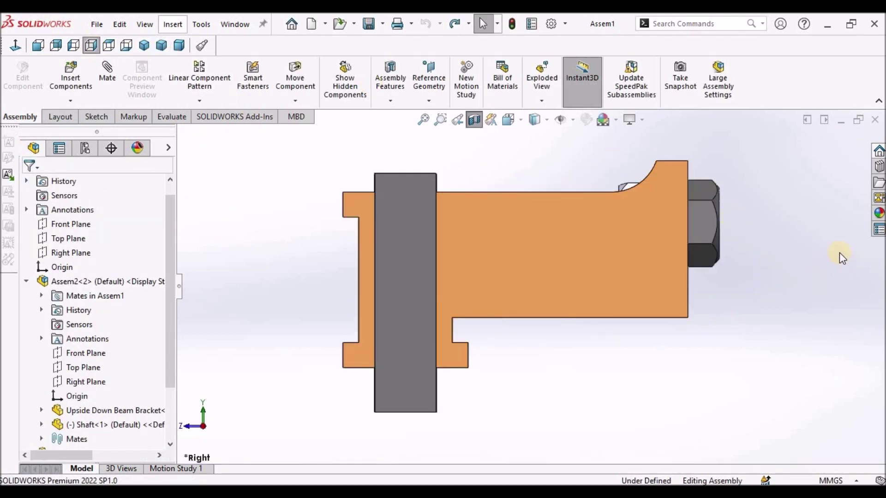
pyautogui.press('space')
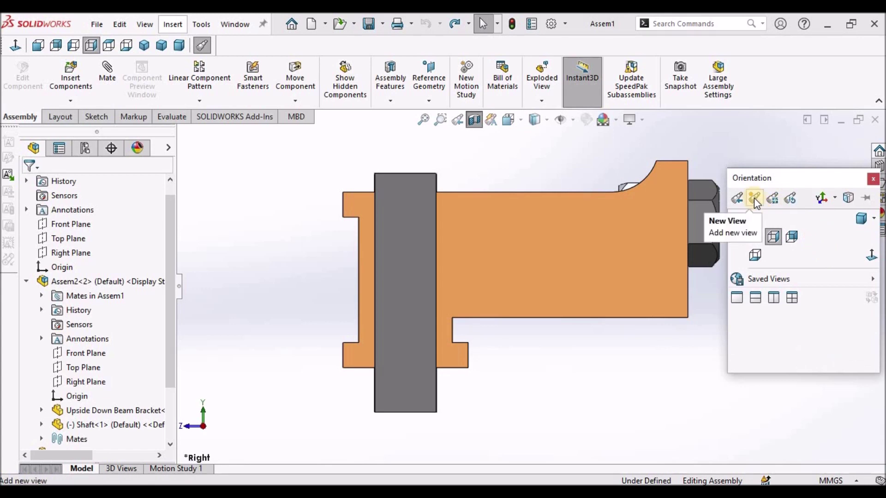
pyautogui.click(754, 198)
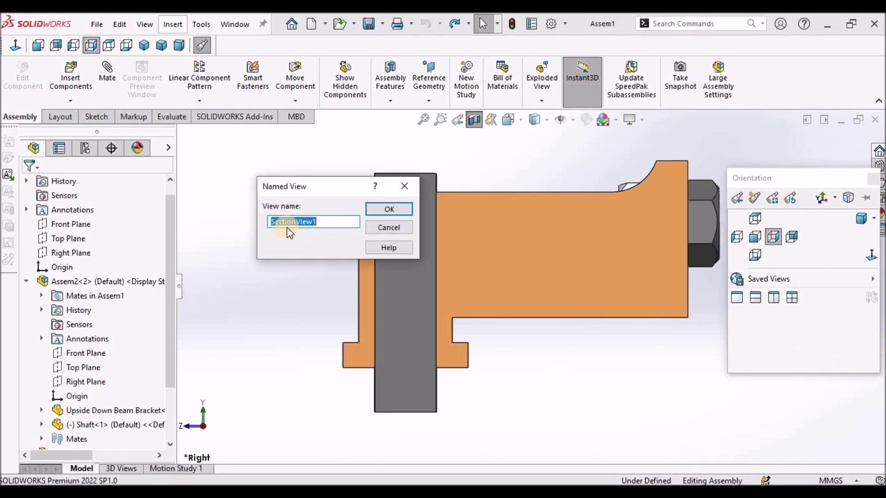
pyautogui.click(383, 208)
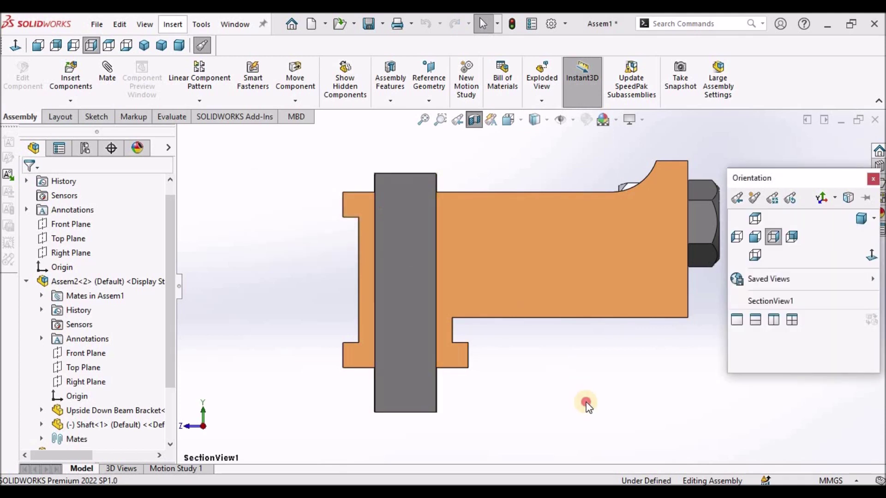
# Switch to isometric, remove the section cut, then recall SectionView1
pyautogui.click(144, 45)
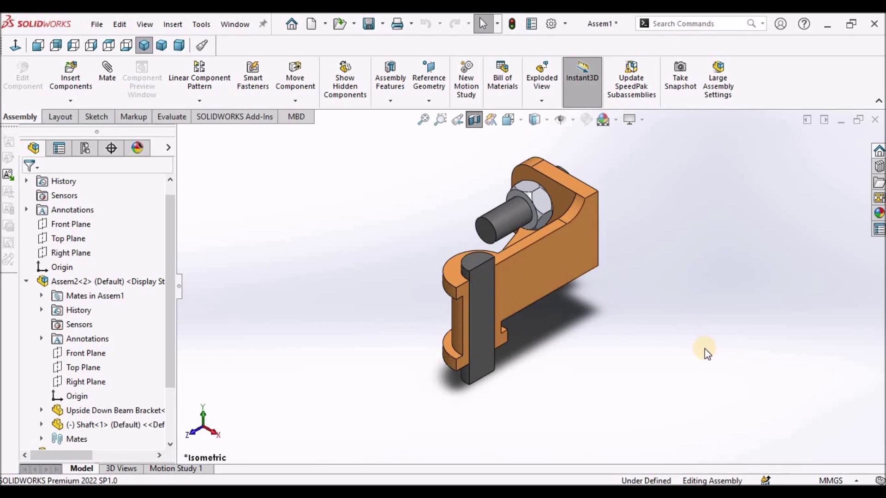
pyautogui.click(474, 119)
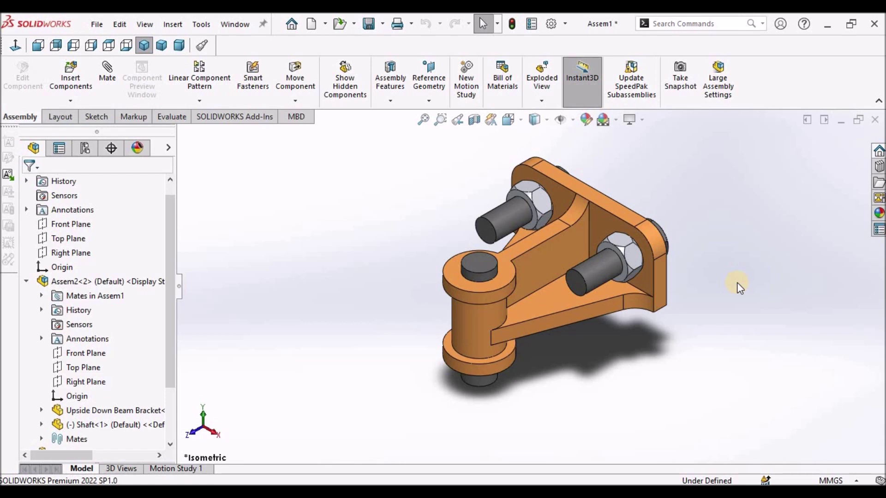
pyautogui.press('space')
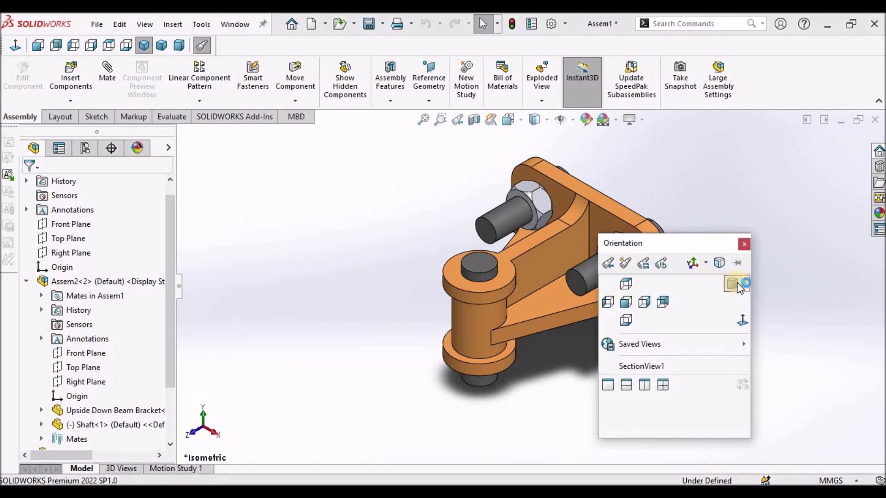
pyautogui.click(660, 367)
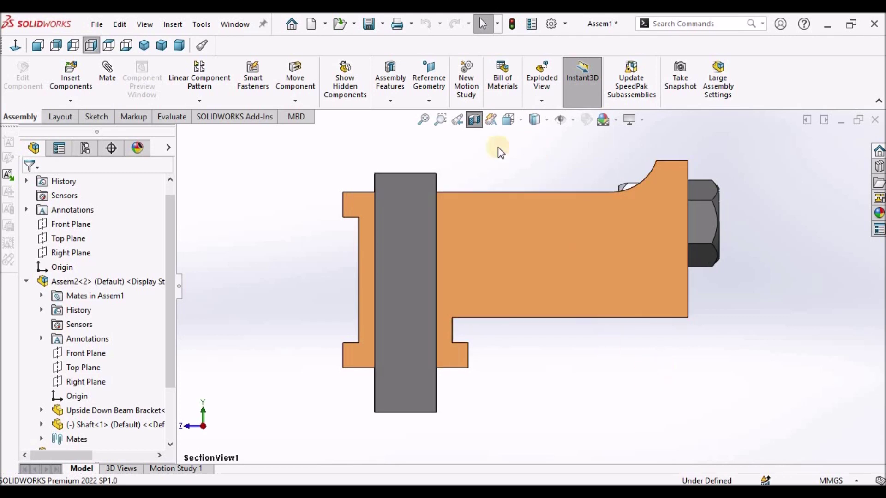
# Remove the cut, orbit to an isometric angle, and start a Right Plane section at 2.00mm
pyautogui.click(474, 121)
pyautogui.moveTo(514, 168); pyautogui.dragTo(549, 233, button='middle')
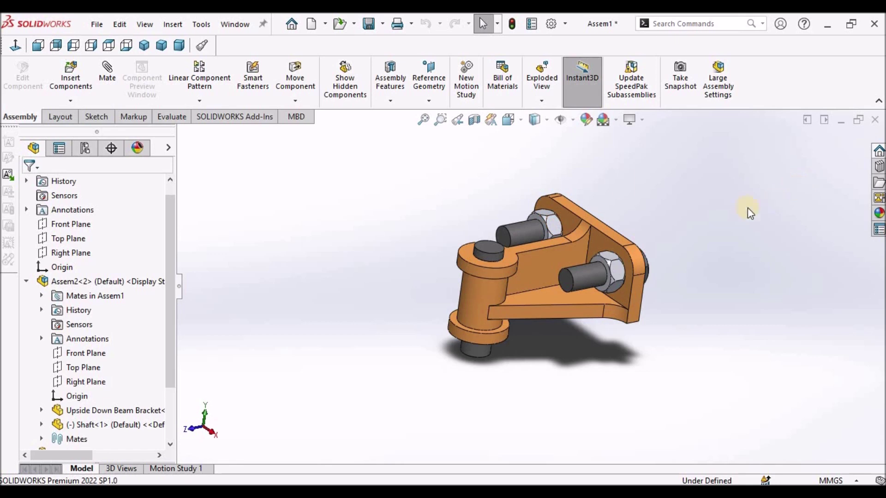
pyautogui.click(473, 121)
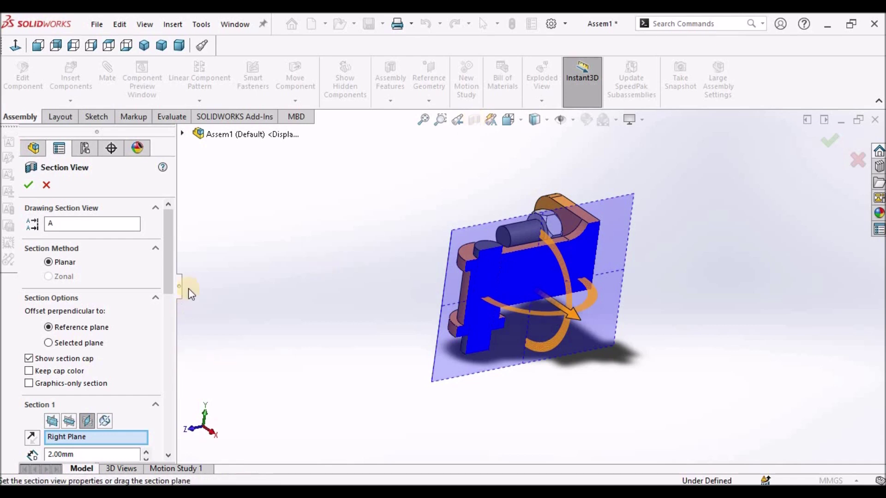
# Add a second Front Plane cut at 91.00mm to the Right Plane section and apply it
pyautogui.moveTo(172, 288); pyautogui.dragTo(172, 315)
pyautogui.moveTo(168, 281); pyautogui.dragTo(167, 308)
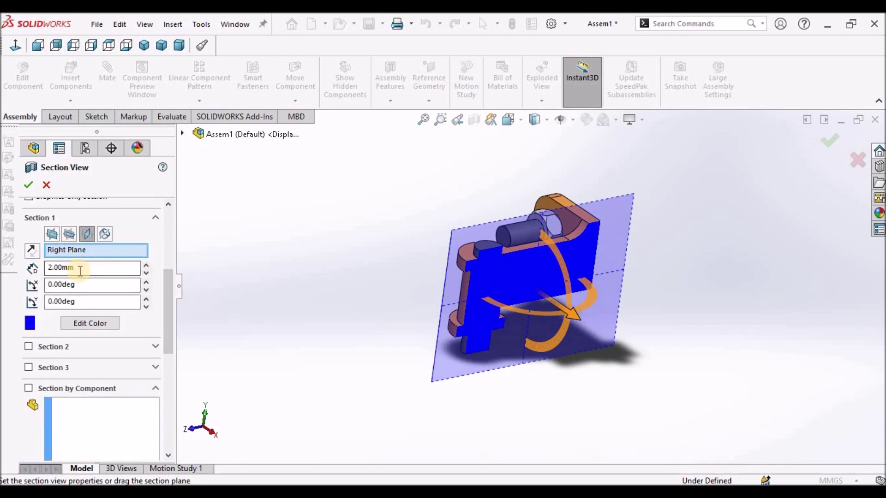
pyautogui.click(29, 346)
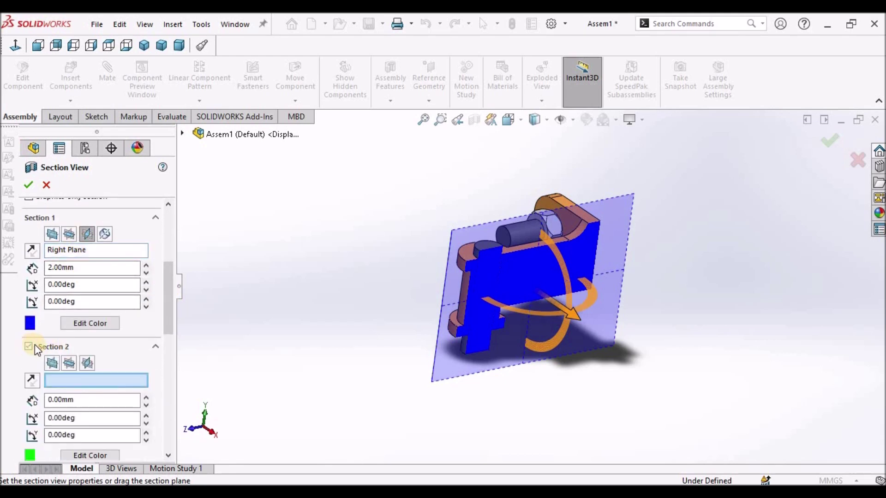
pyautogui.click(53, 363)
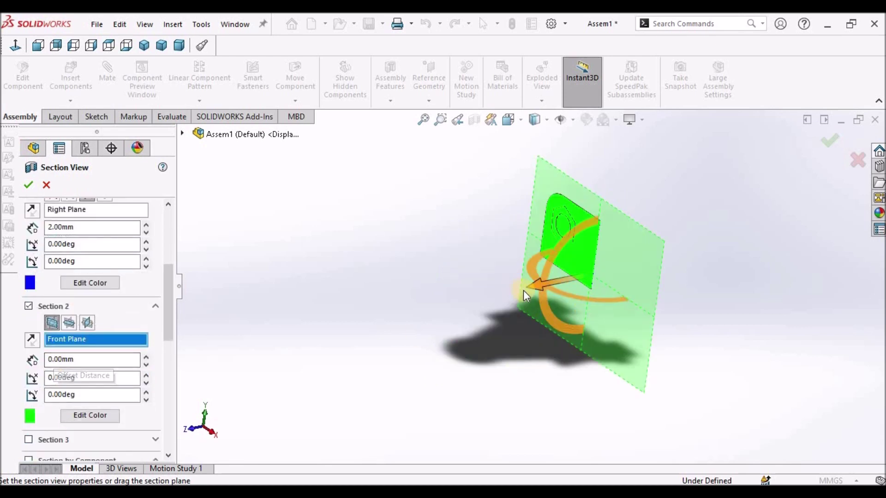
pyautogui.moveTo(531, 287); pyautogui.dragTo(428, 322)
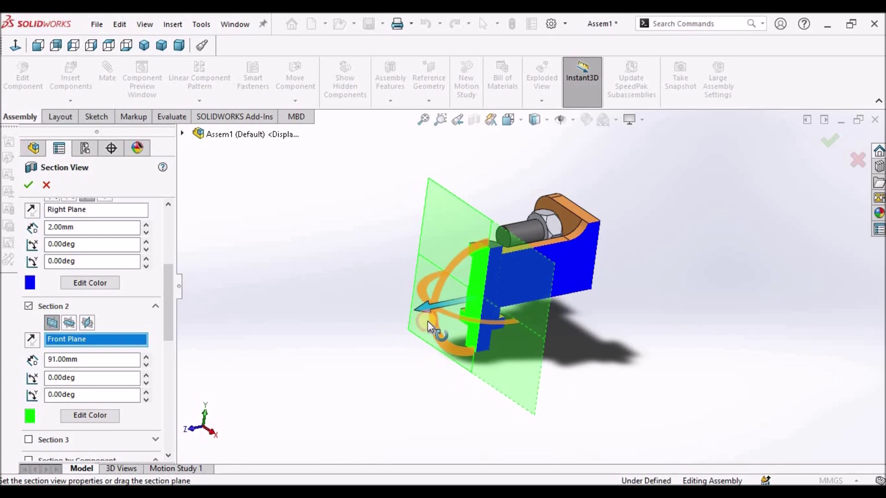
pyautogui.click(29, 184)
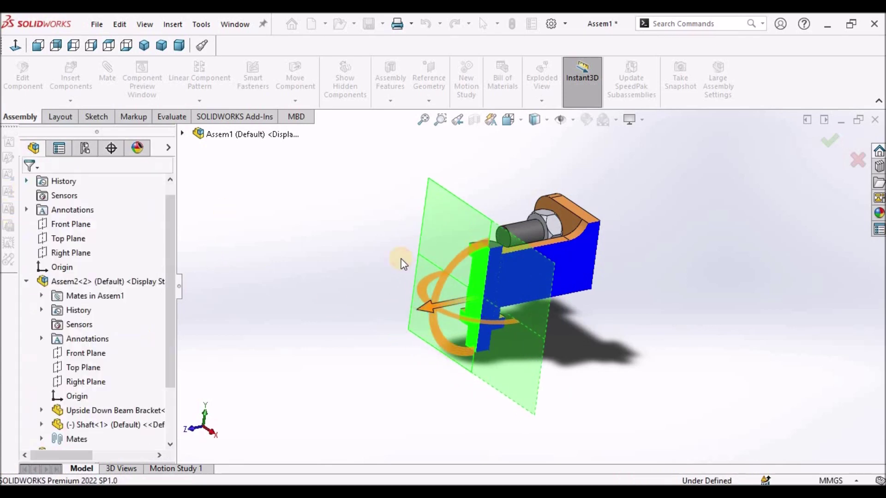
# Orbit the sectioned assembly, then set it to the isometric orientation
pyautogui.scroll(-5, 505, 283)
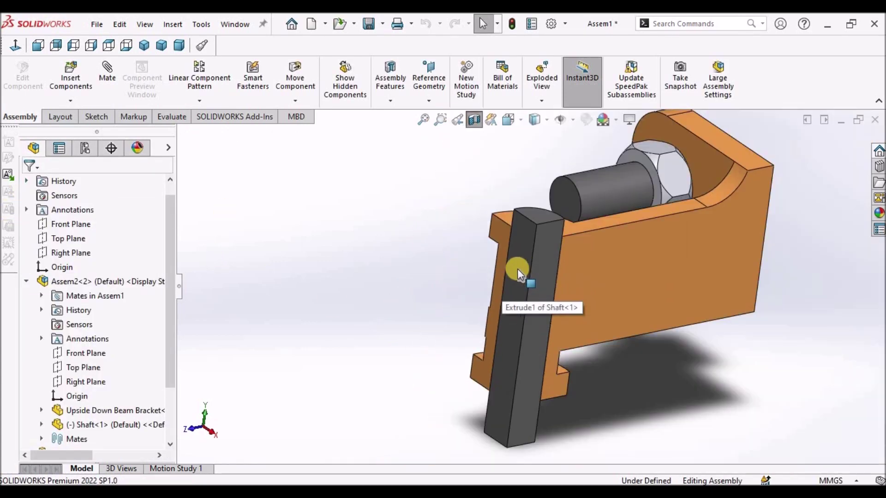
pyautogui.moveTo(625, 241); pyautogui.dragTo(524, 279, button='middle')
pyautogui.click(512, 272)
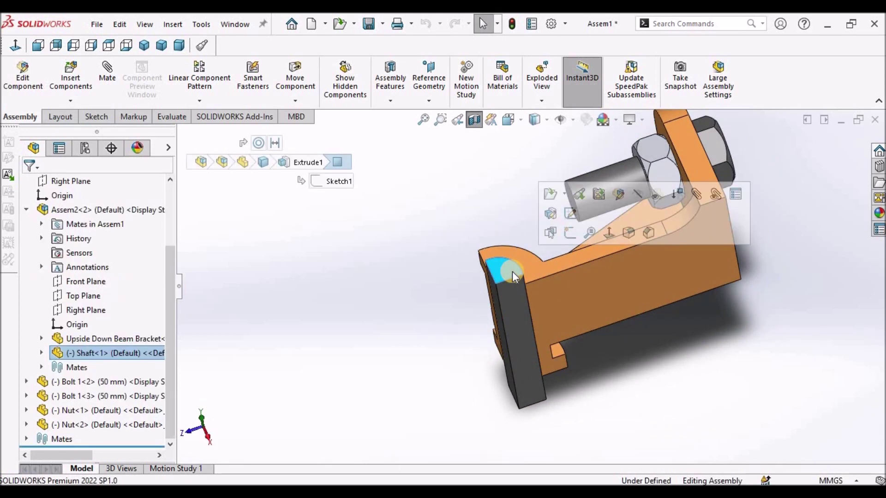
pyautogui.click(416, 298)
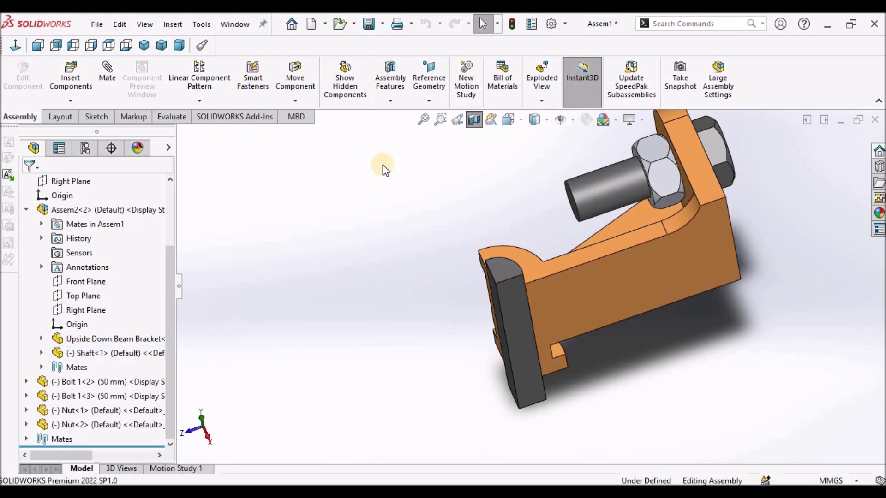
pyautogui.press('space')
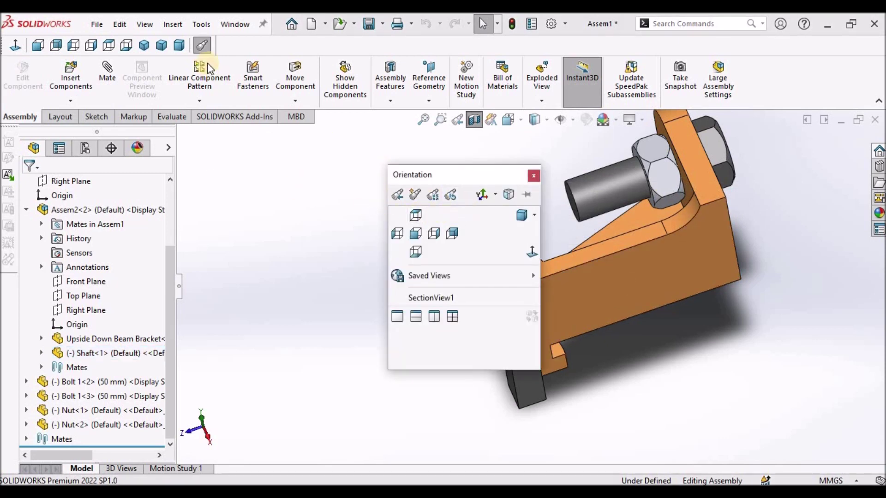
pyautogui.click(143, 45)
# Save the current two-plane section view as the named view SectionView2
pyautogui.moveTo(525, 299); pyautogui.dragTo(558, 253)
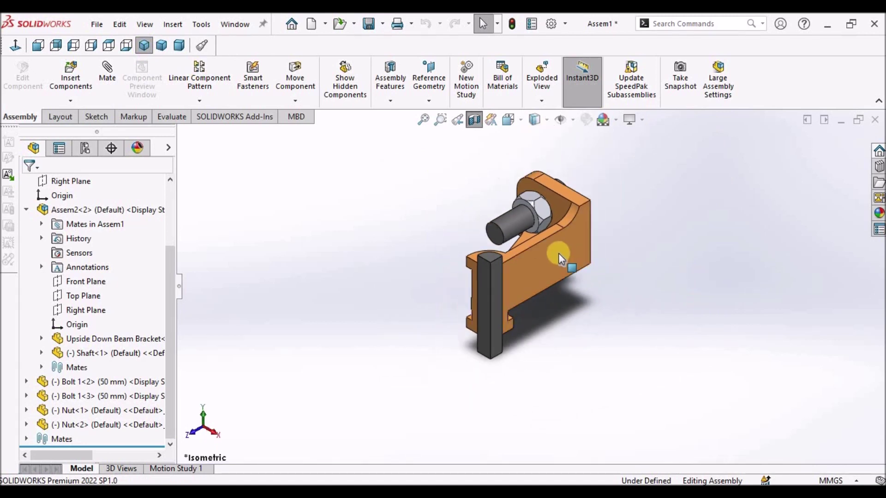
pyautogui.scroll(-3, 558, 253)
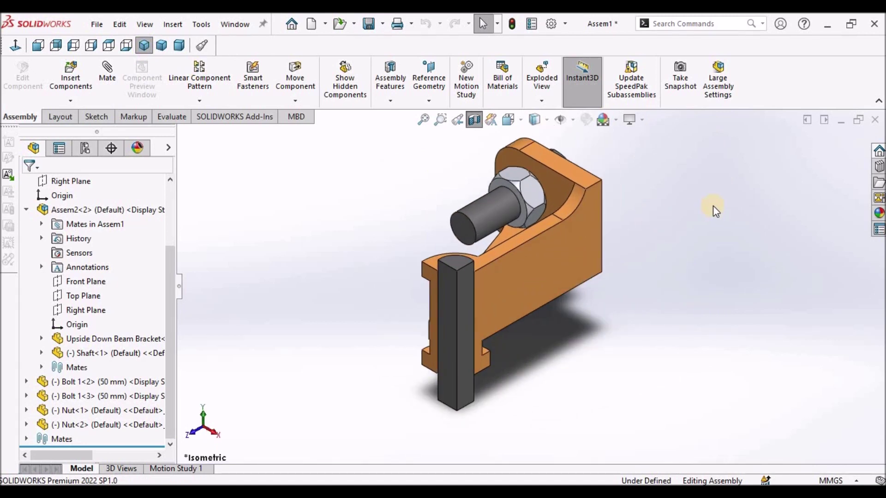
pyautogui.press('space')
pyautogui.click(602, 187)
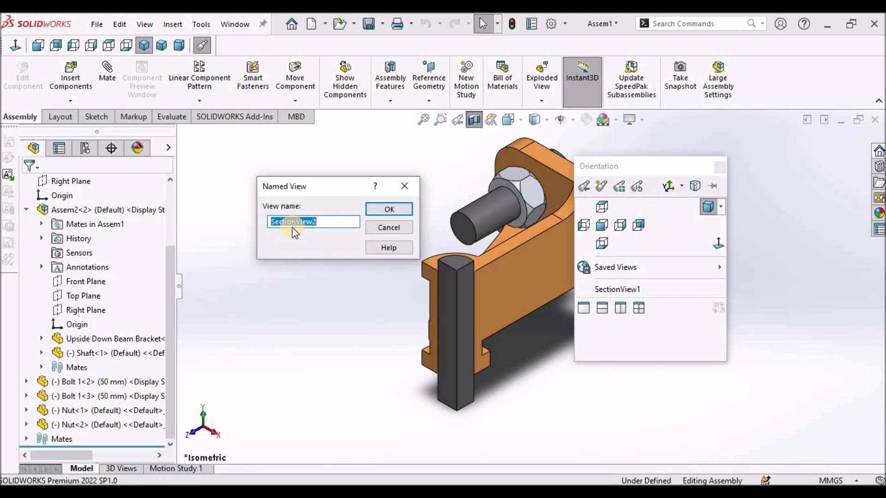
pyautogui.click(387, 208)
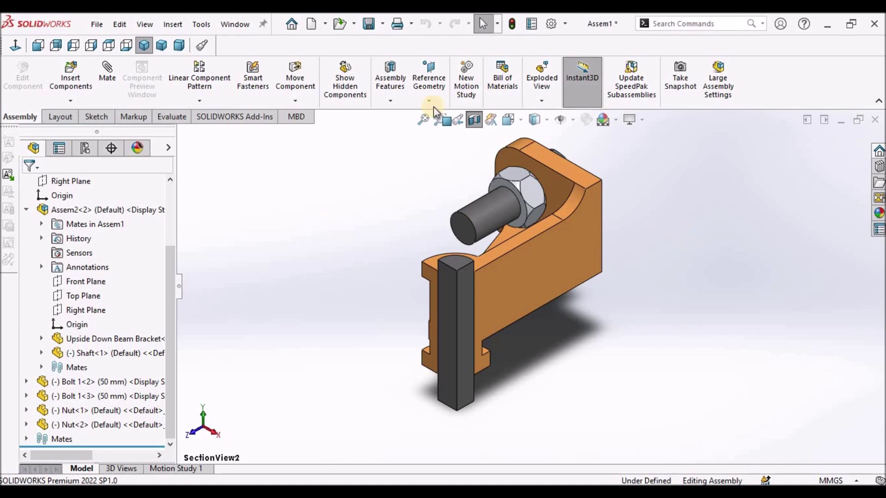
# Turn off the section cut, then recall SectionView1 followed by SectionView2
pyautogui.click(472, 118)
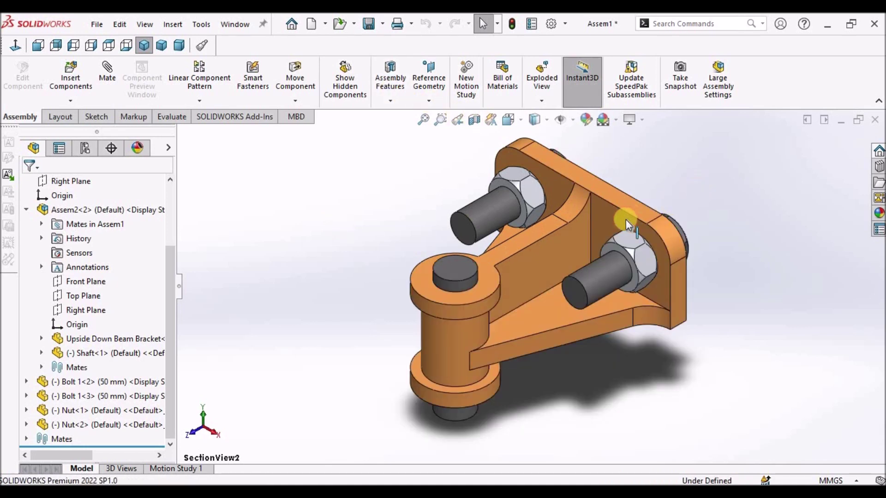
pyautogui.hotkey('ctrl', '7')
pyautogui.press('space')
pyautogui.click(594, 287)
pyautogui.click(596, 279)
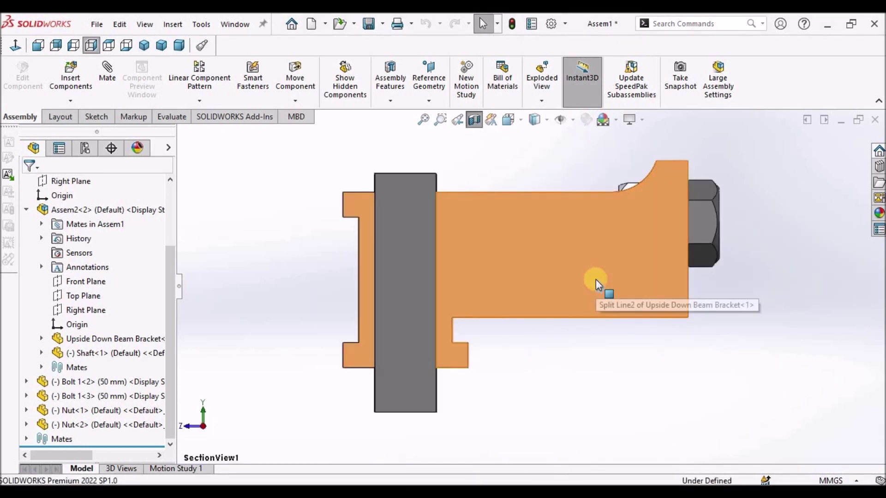
pyautogui.press('space')
pyautogui.click(604, 417)
# Go to isometric and try a new section cut, then cancel it
pyautogui.hotkey('ctrl', '7')
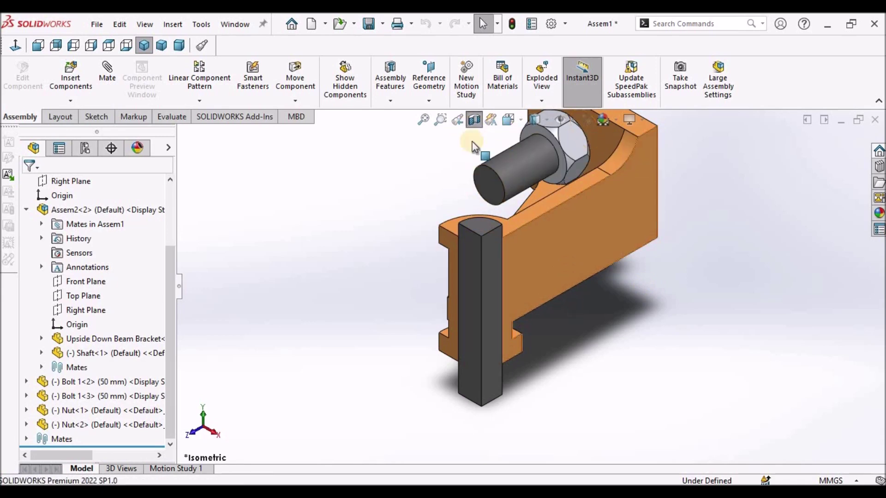
pyautogui.click(474, 121)
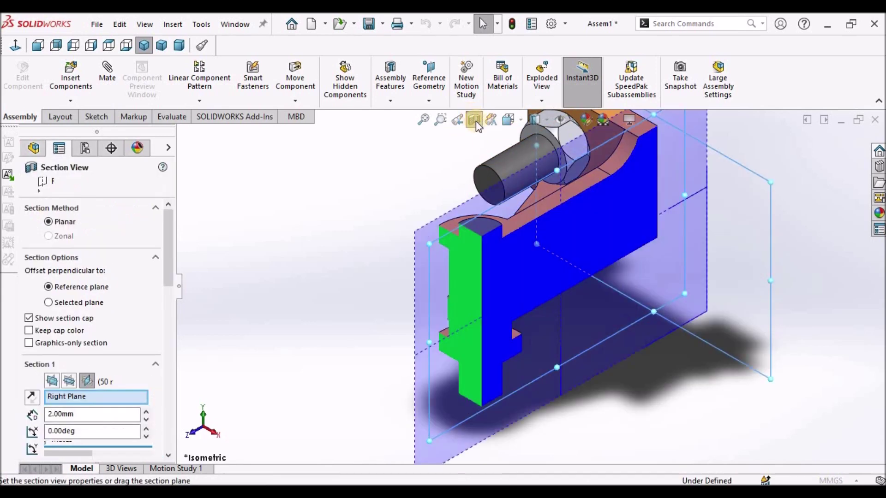
pyautogui.moveTo(607, 299); pyautogui.dragTo(576, 279)
pyautogui.click(53, 184)
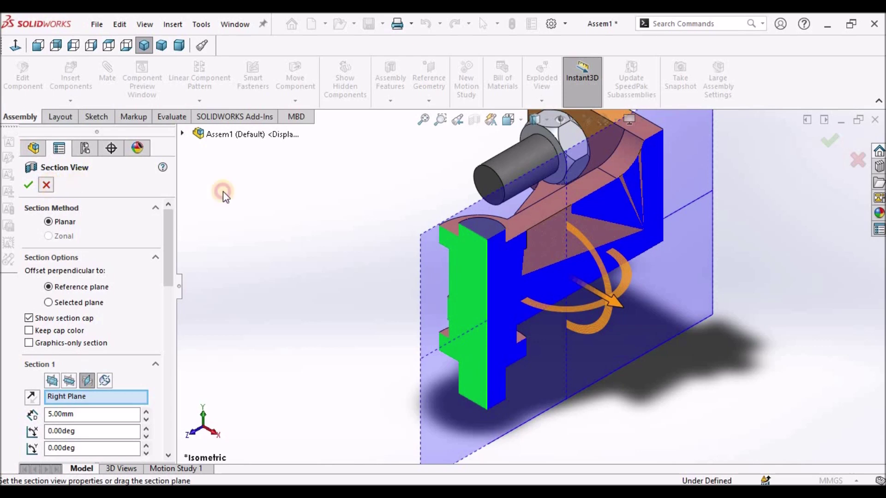
# Recall SectionView1 again, then finish on the SectionView2 saved view
pyautogui.press('space')
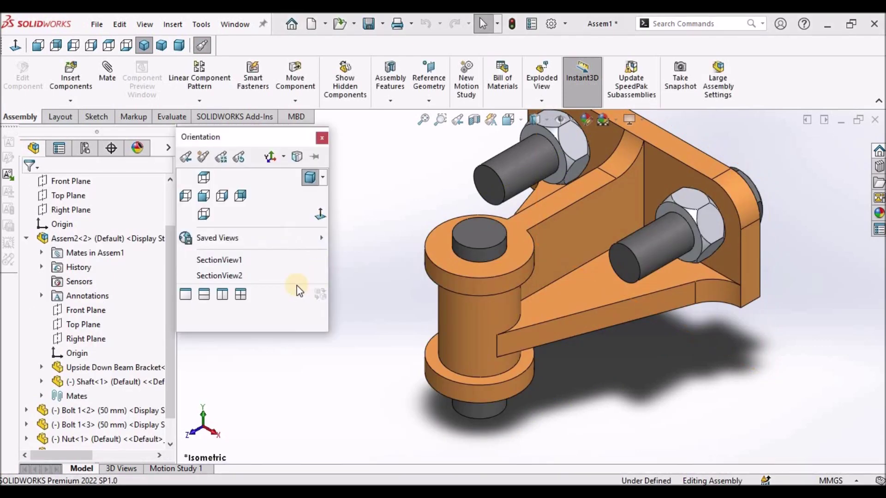
pyautogui.click(264, 260)
pyautogui.press('space')
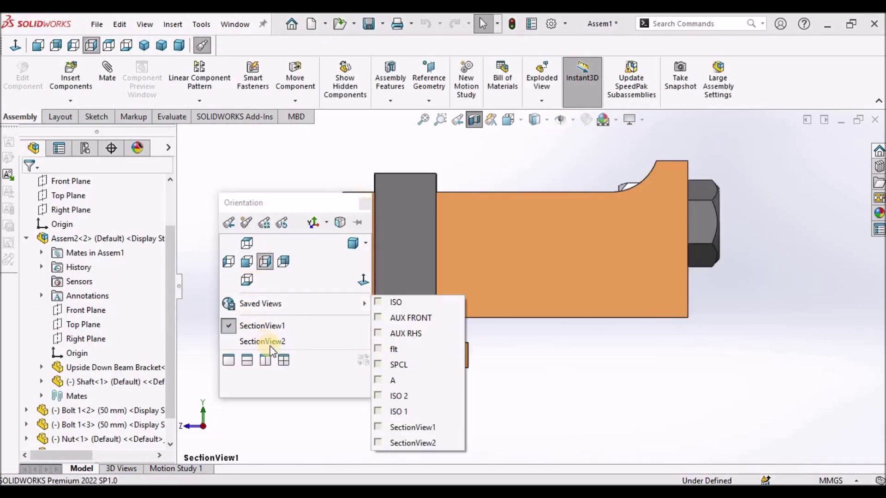
pyautogui.click(272, 344)
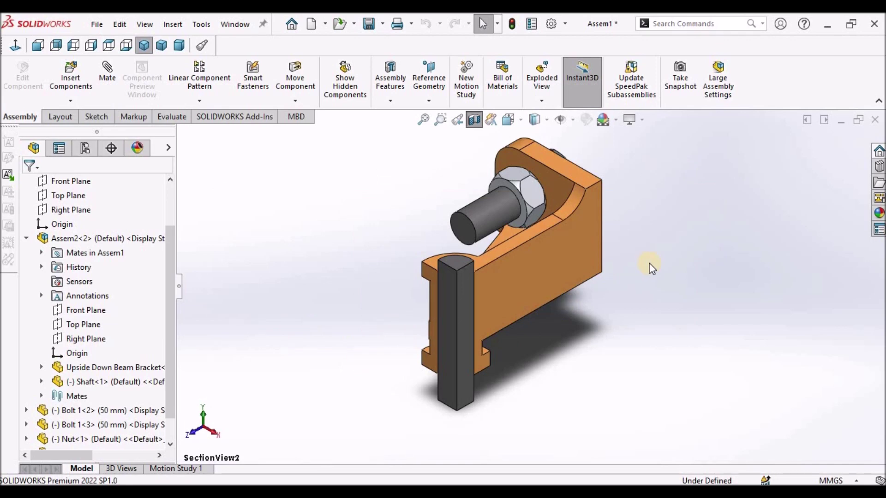